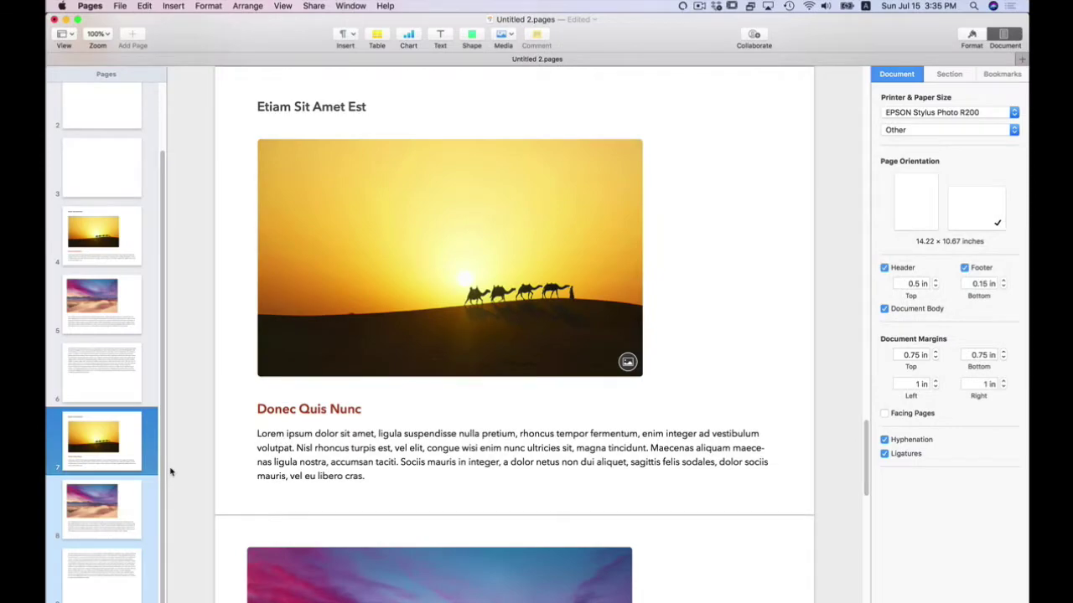
# - Scroll back to page 1, the Desert Dunes title page with the dune photo
pyautogui.scroll(15, 233, 376)
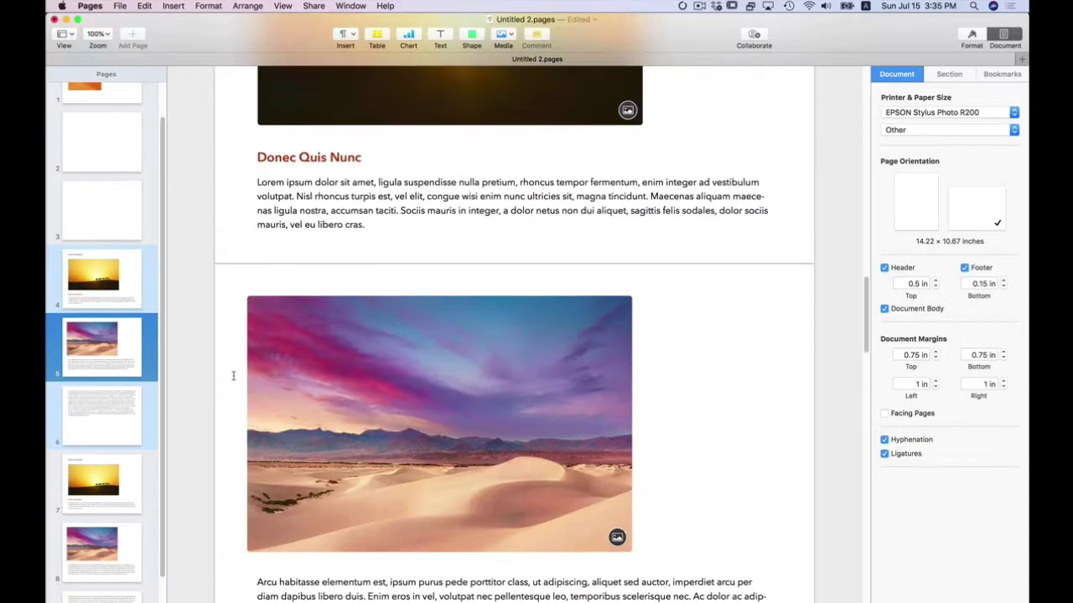
pyautogui.scroll(10, 233, 376)
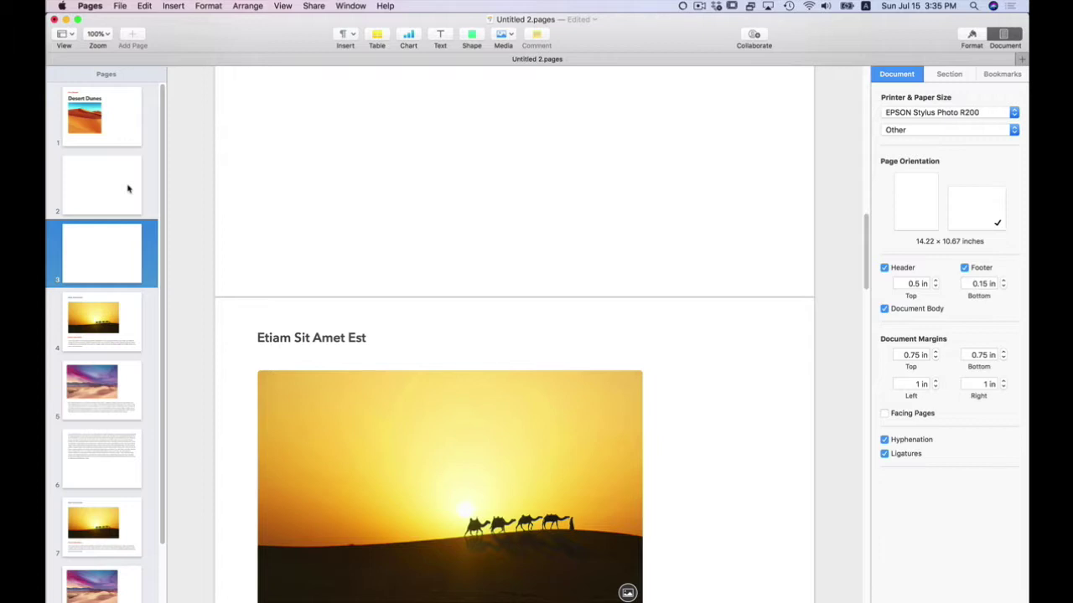
pyautogui.click(118, 130)
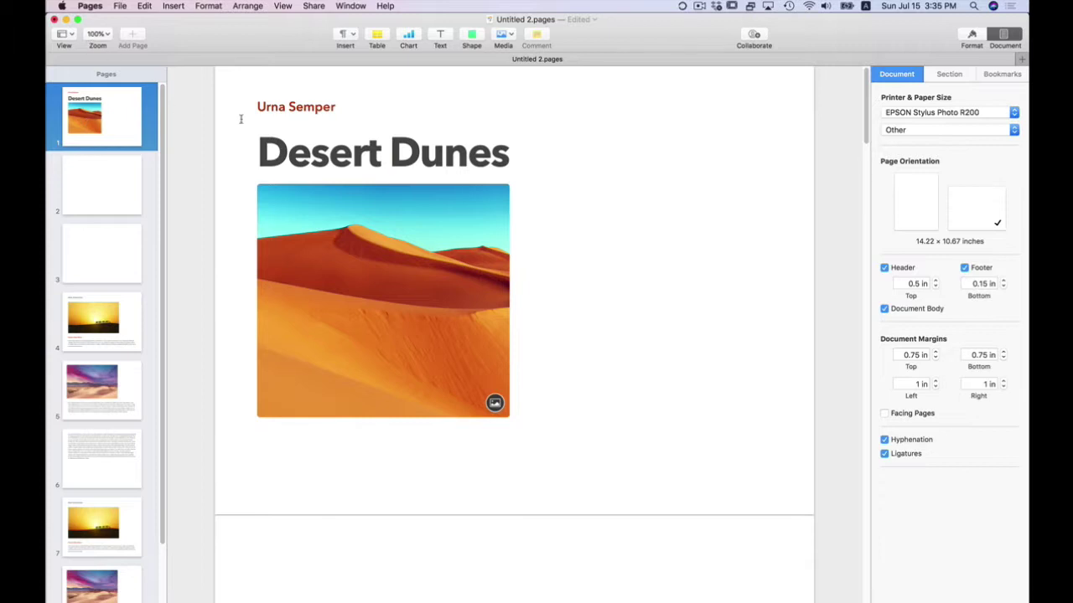
pyautogui.tripleClick(273, 152)
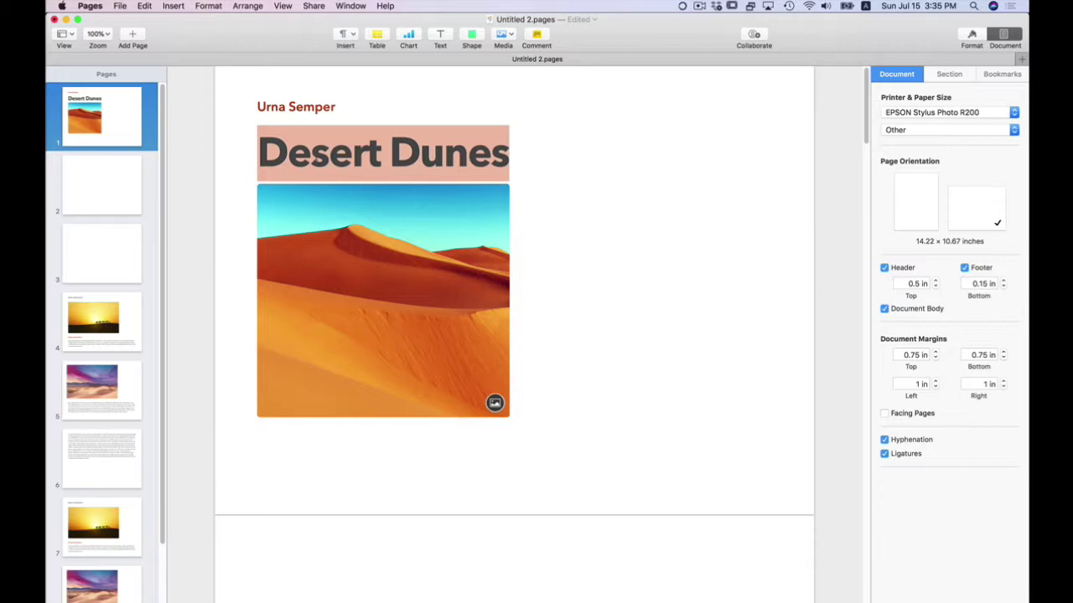
pyautogui.tripleClick(307, 104)
pyautogui.scroll(-15, 562, 309)
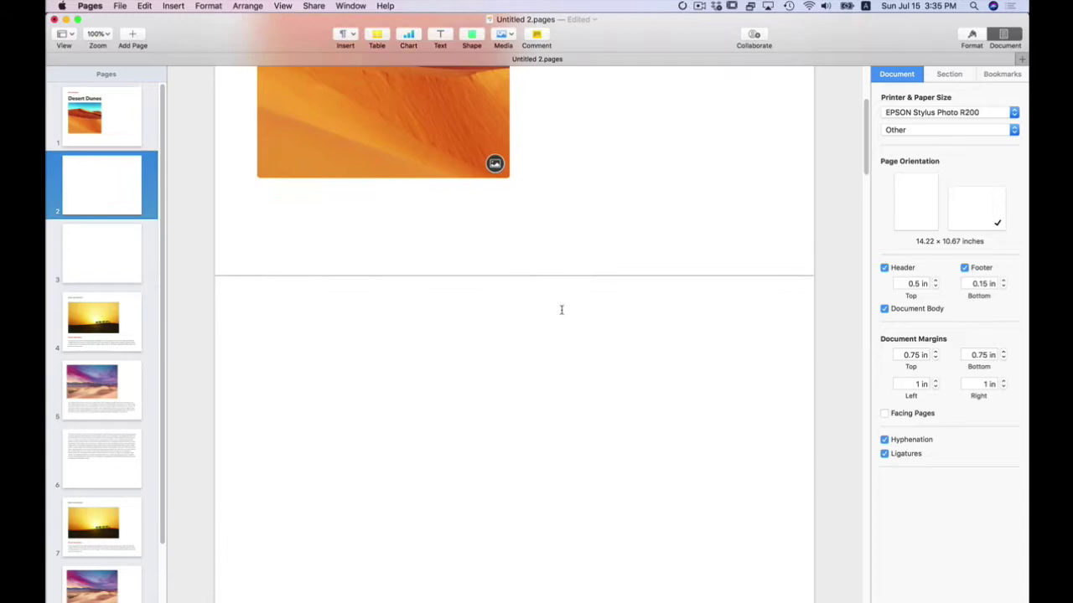
pyautogui.scroll(-10, 561, 309)
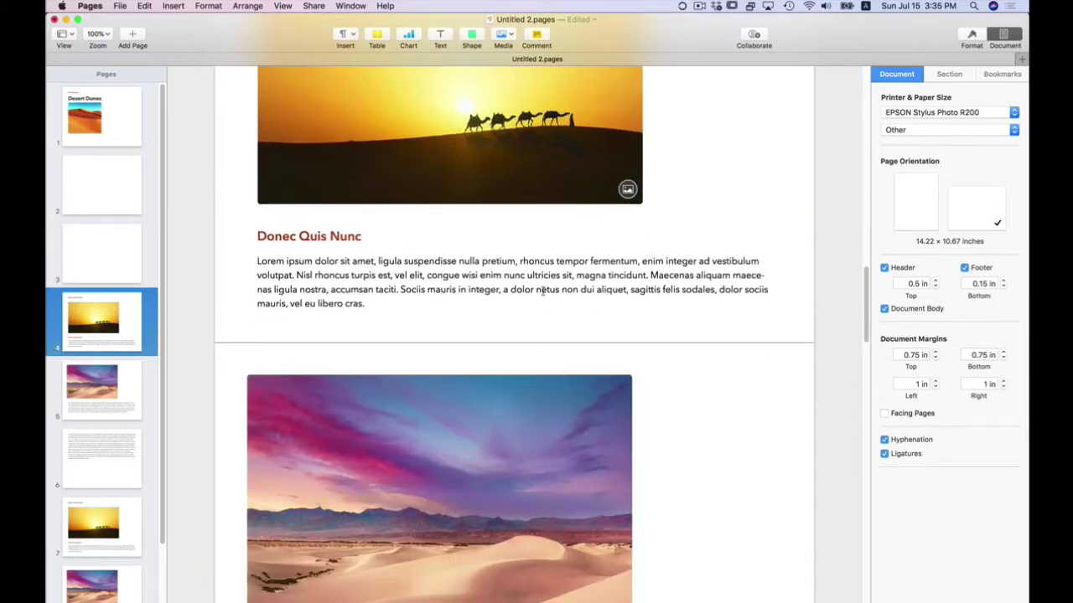
pyautogui.tripleClick(543, 290)
pyautogui.scroll(-10, 670, 325)
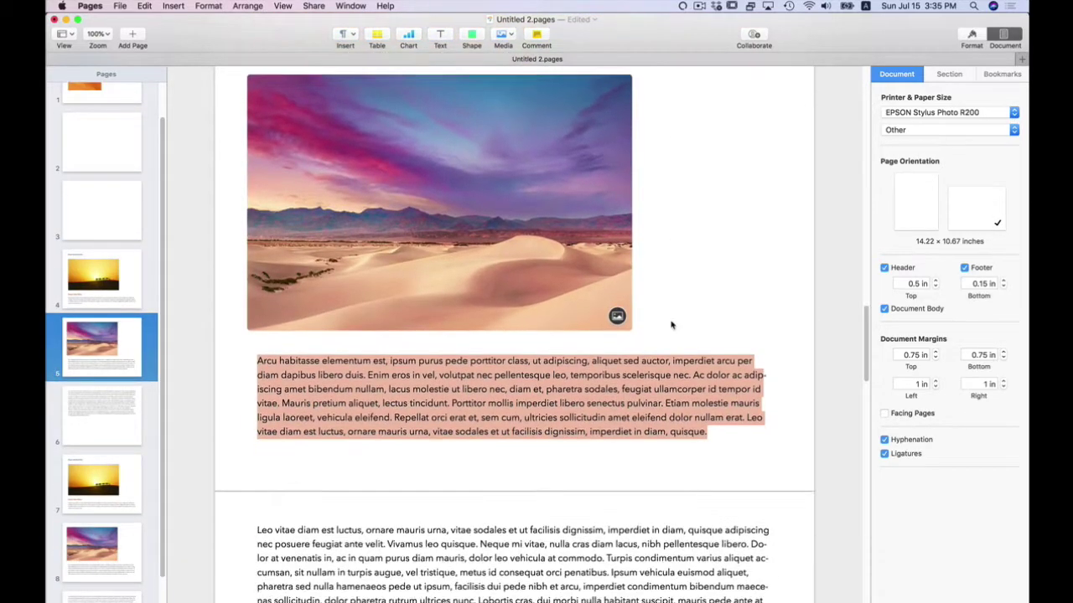
pyautogui.scroll(20, 672, 321)
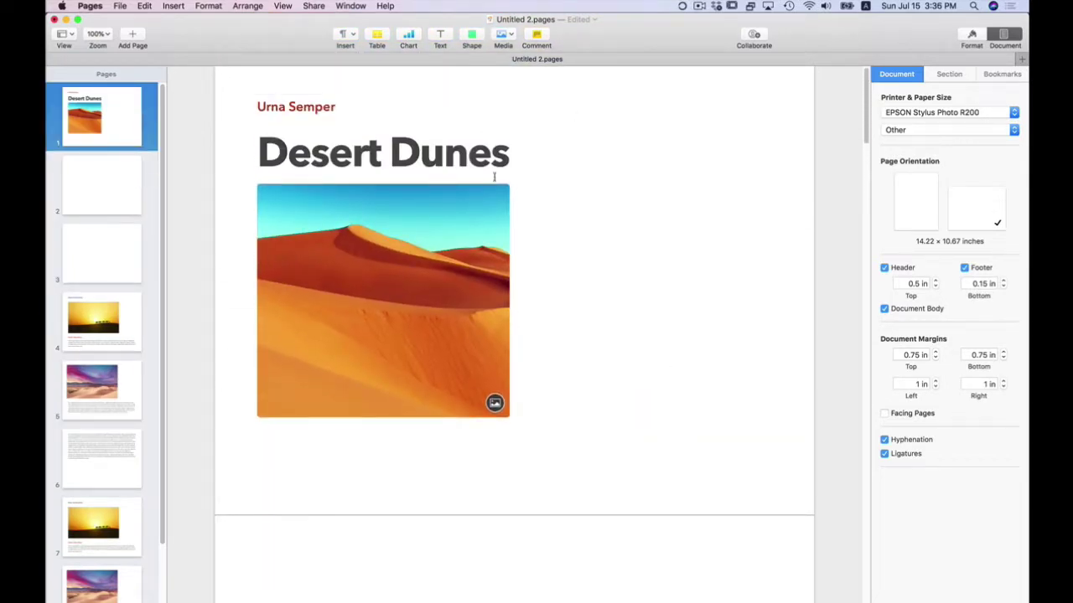
pyautogui.tripleClick(487, 163)
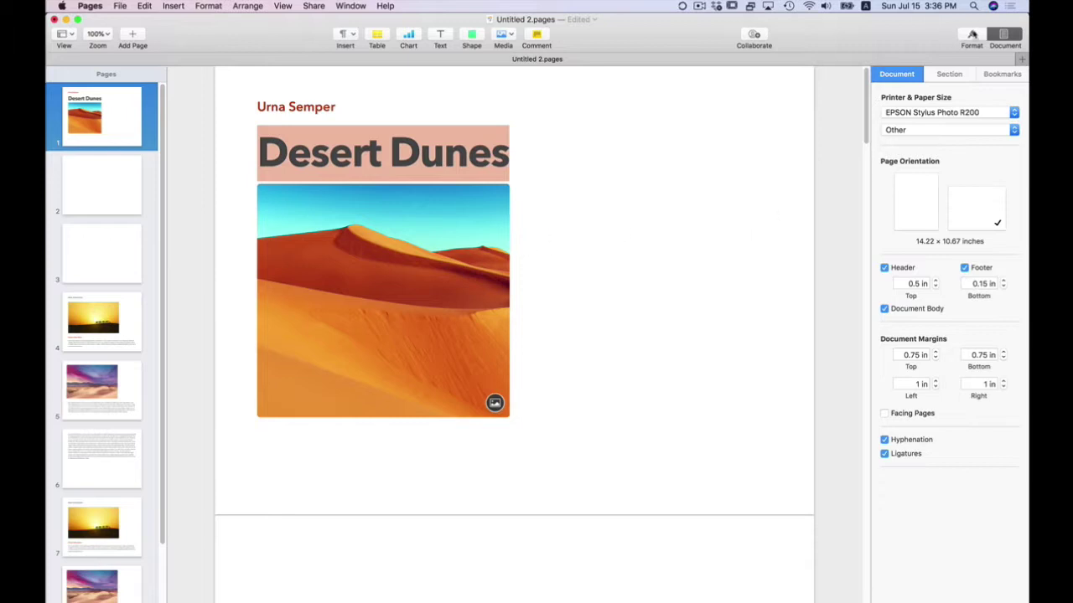
# - Show the Format sidebar and bring up the Paragraph Styles list for the title
pyautogui.click(972, 34)
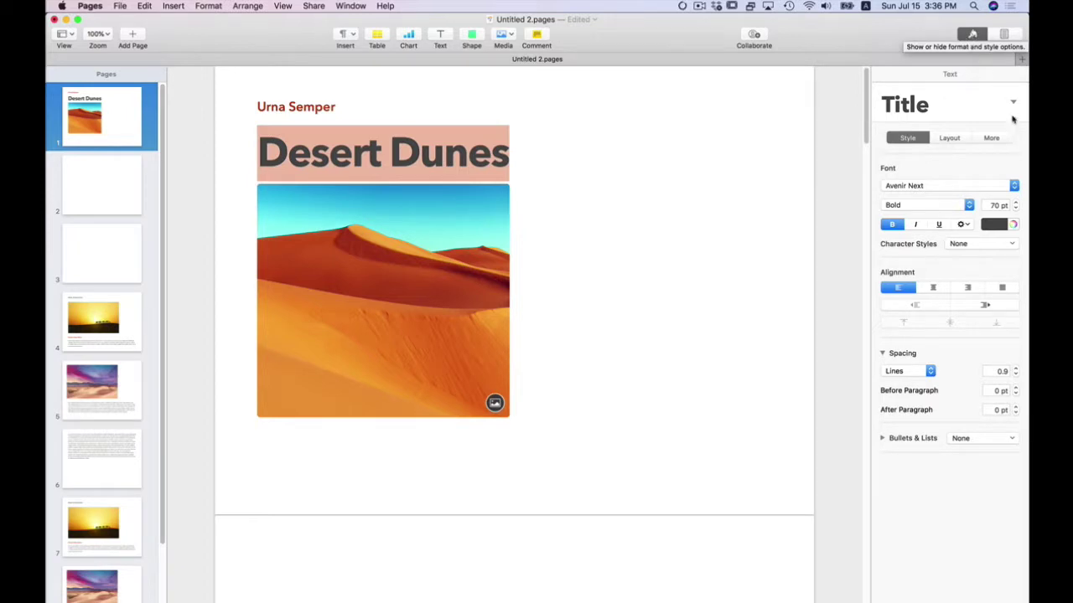
pyautogui.click(1012, 104)
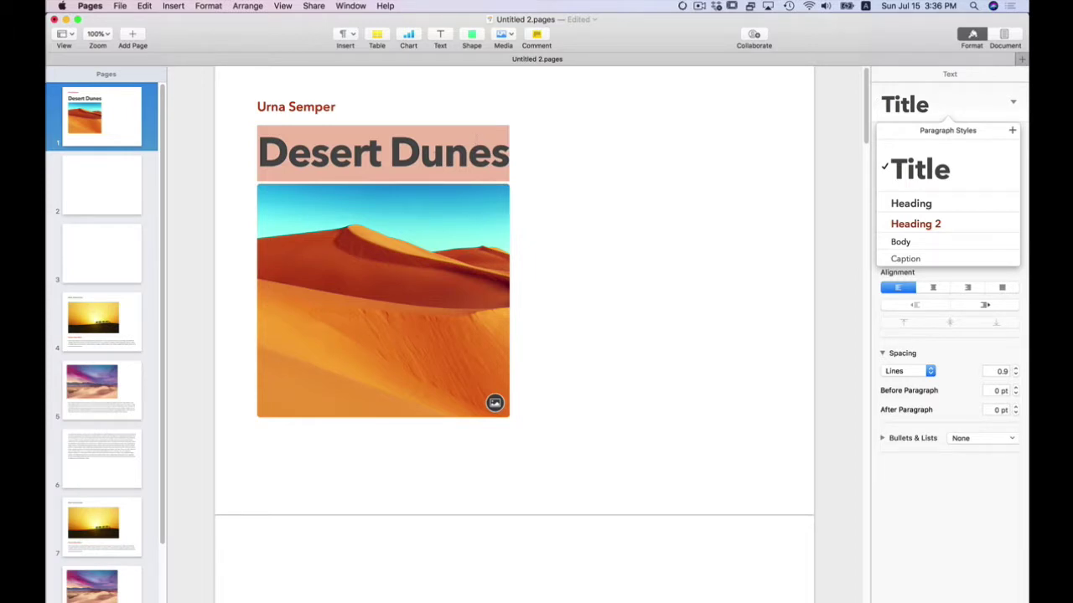
# - Retype the cover title as 'Kaua'i: The Garden Island', fixing the apostrophe
pyautogui.press('Escape')
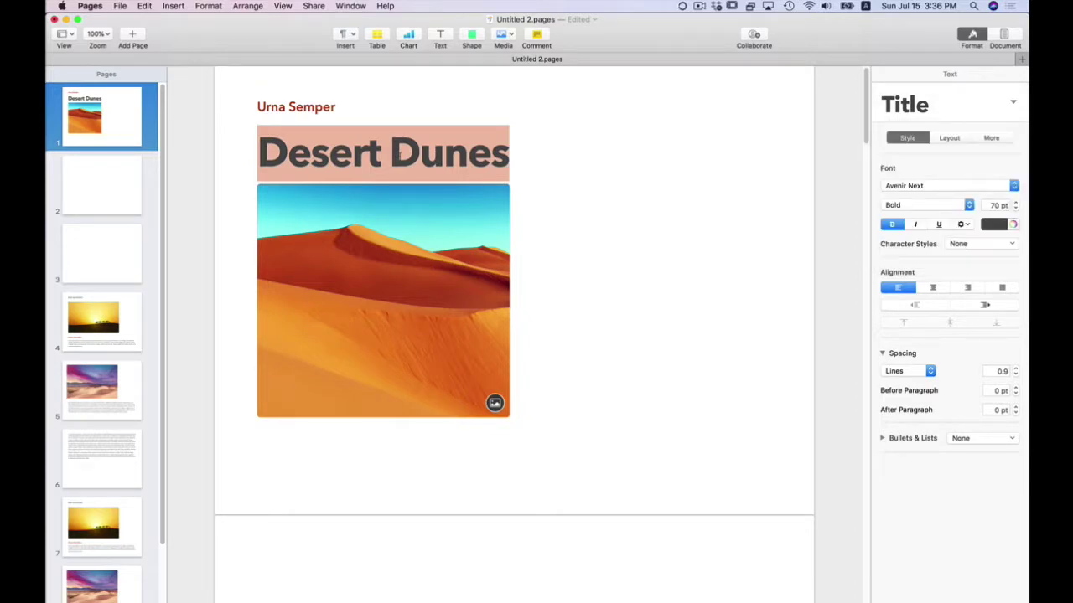
pyautogui.write('Kaua')
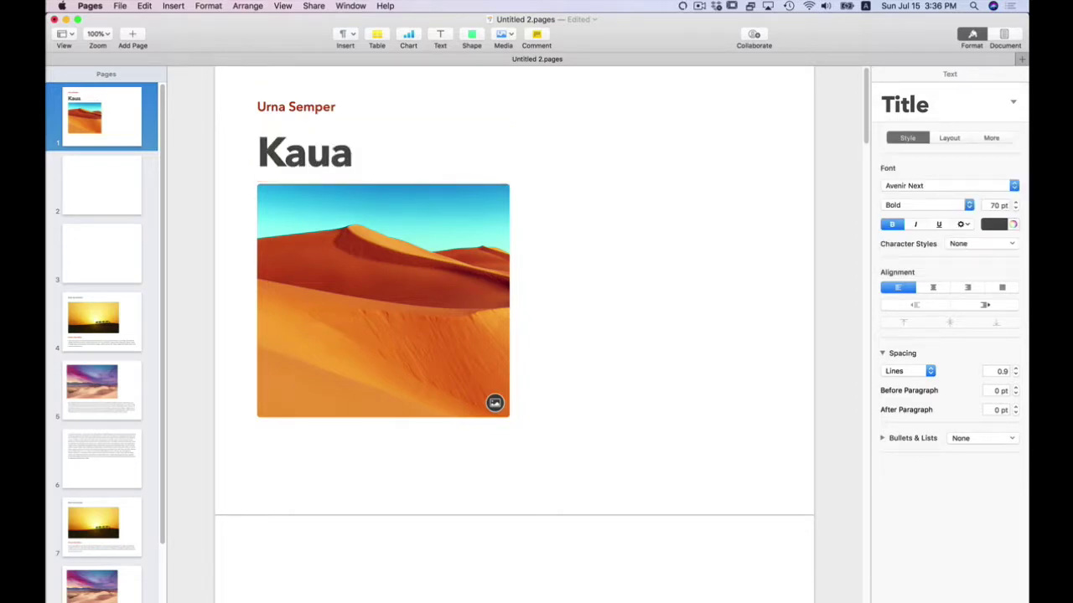
pyautogui.write("'")
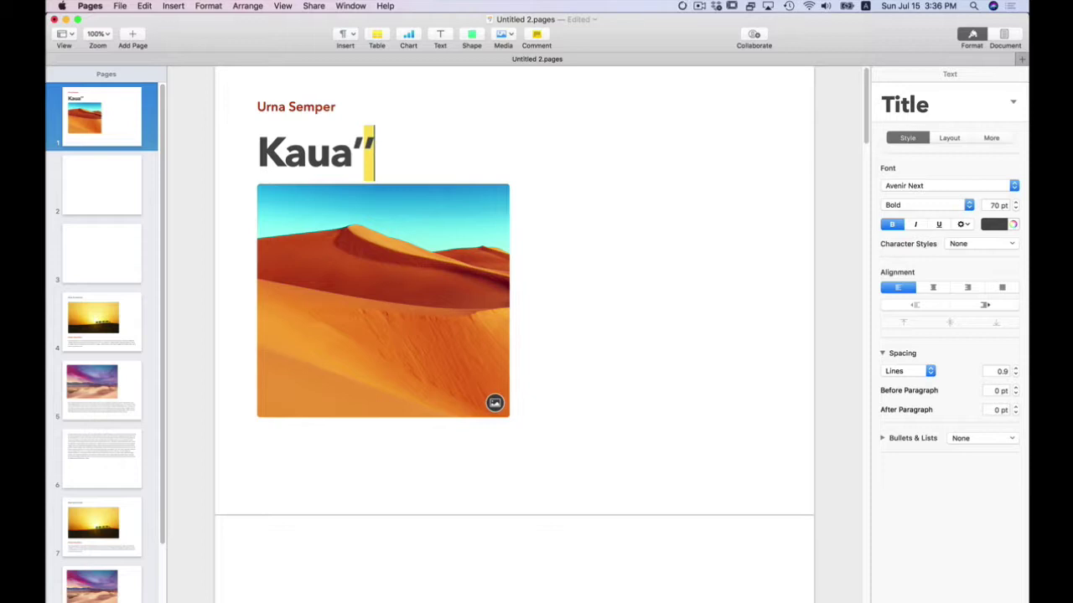
pyautogui.press('BackSpace')
pyautogui.press('BackSpace')
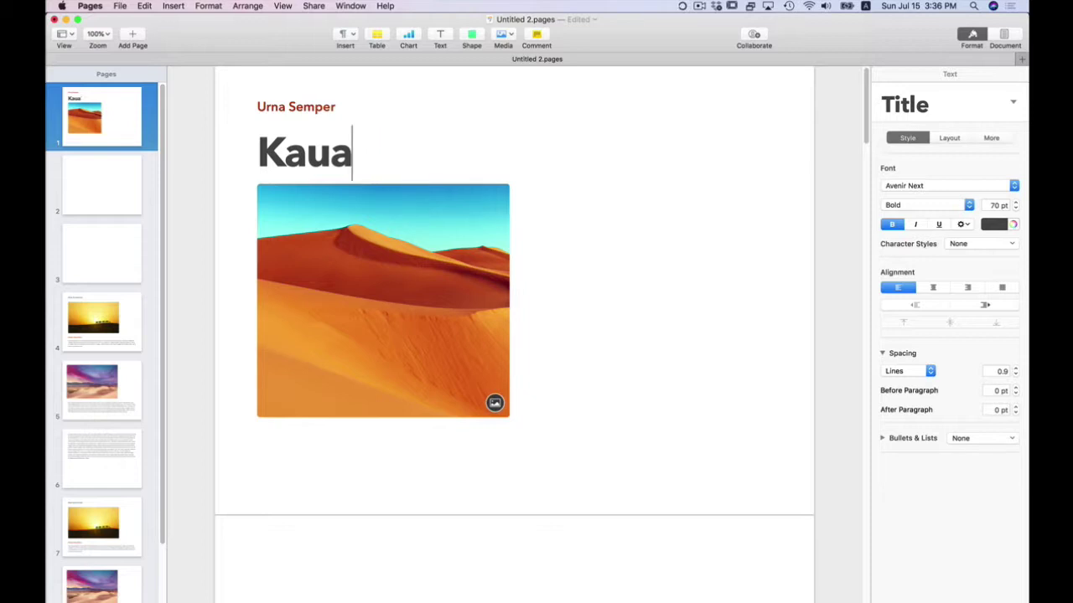
pyautogui.write("'")
pyautogui.write('i')
pyautogui.press('BackSpace')
pyautogui.write(':')
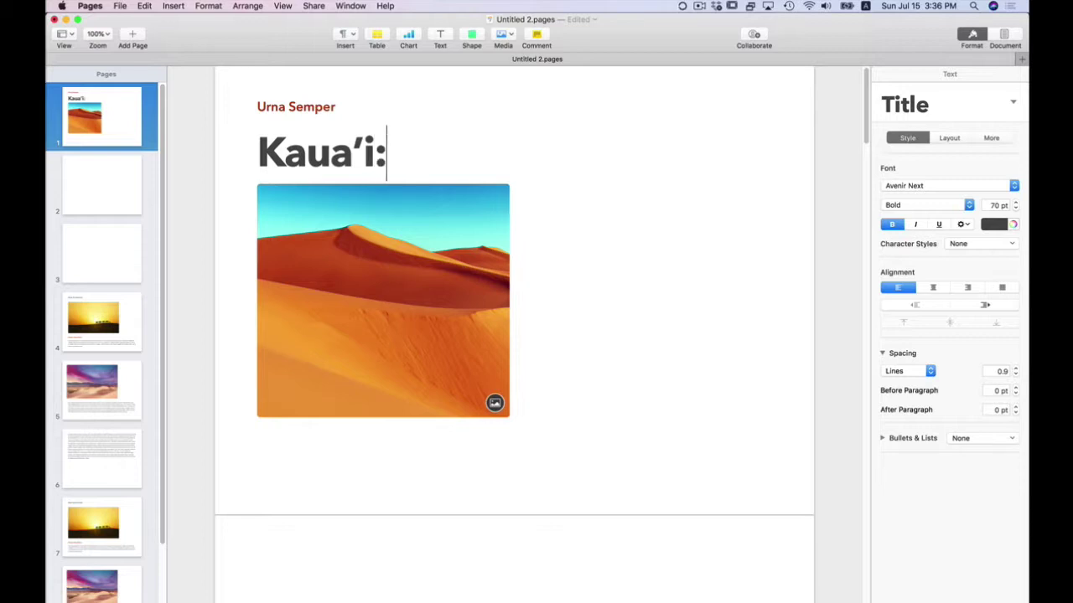
pyautogui.write(' The Garden')
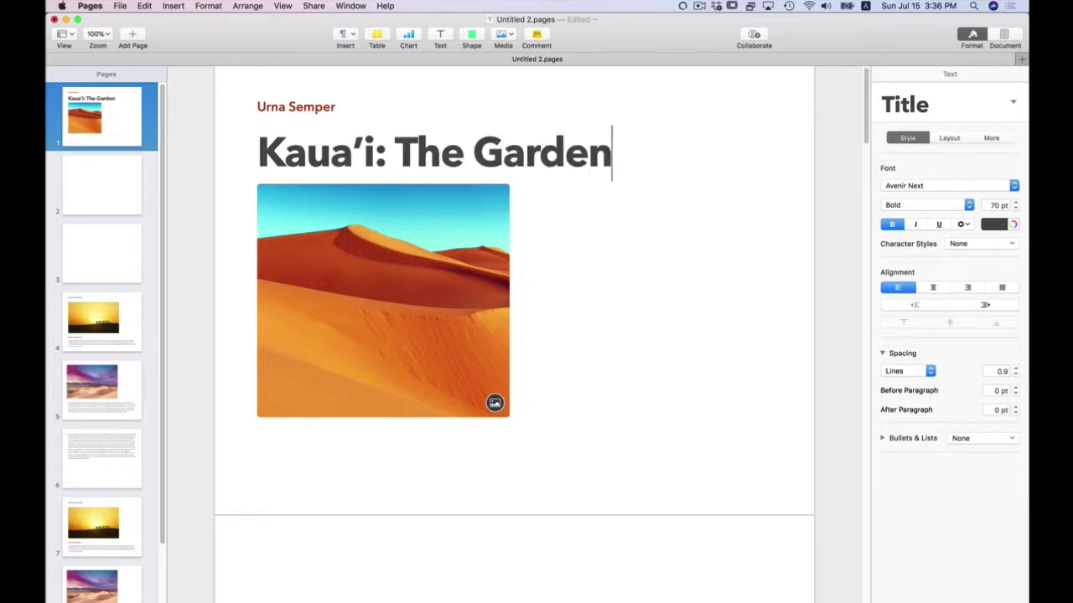
pyautogui.write(' Island')
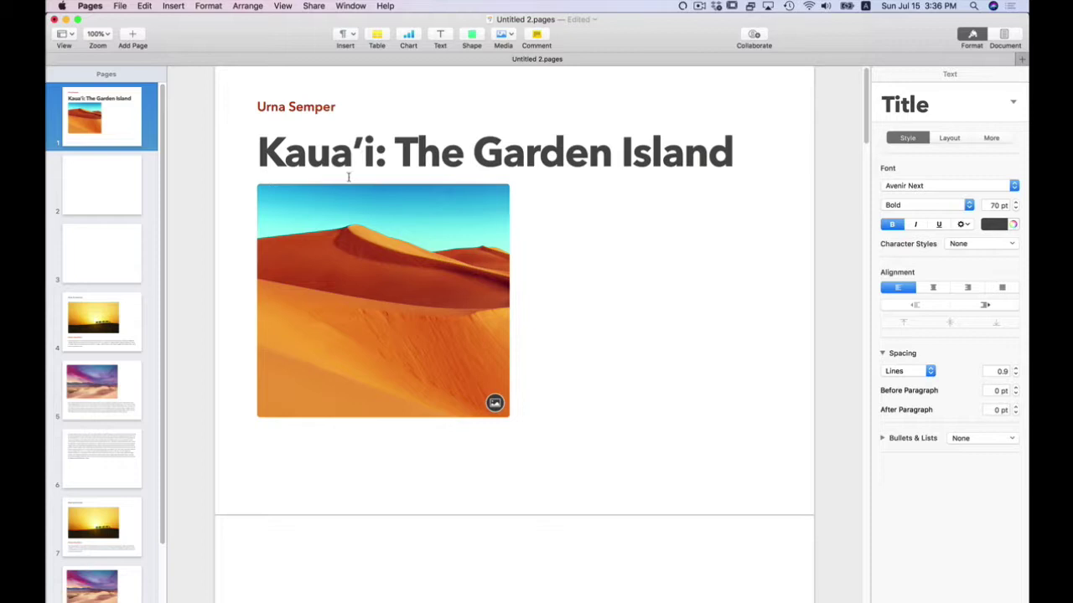
# - Replace the Urna Semper byline with 'Tropical Paradise' and select the new line
pyautogui.tripleClick(309, 106)
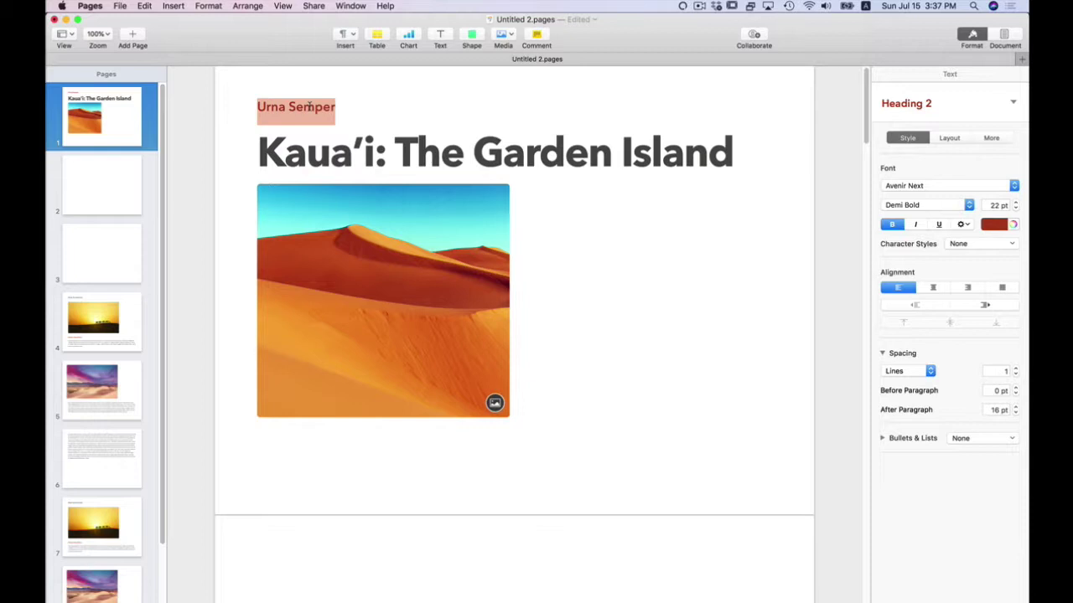
pyautogui.write('Tropical')
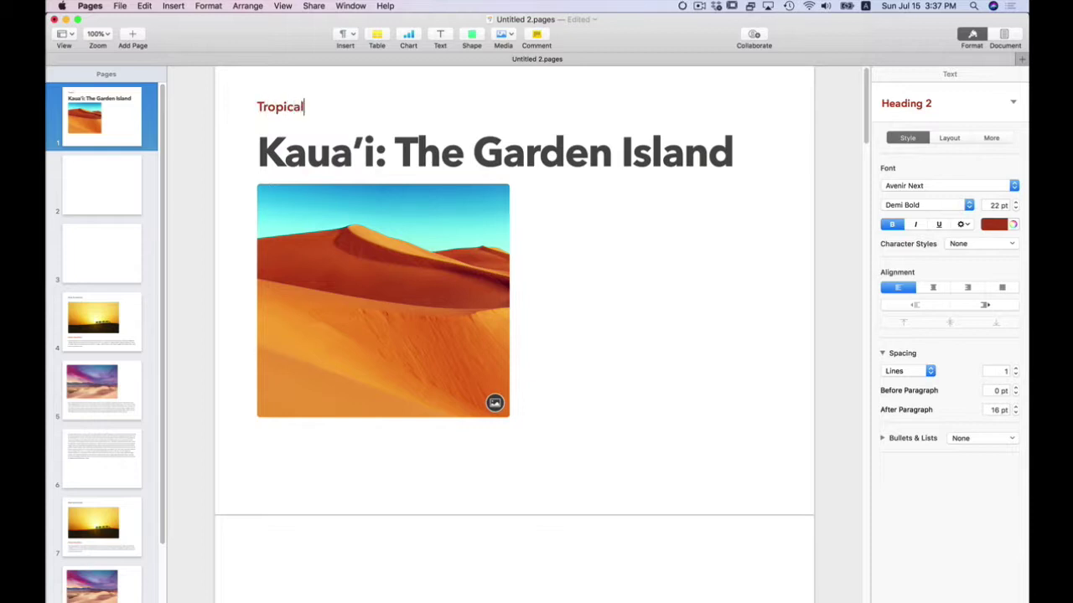
pyautogui.write(' Paradise')
pyautogui.moveTo(357, 107); pyautogui.dragTo(257, 106)
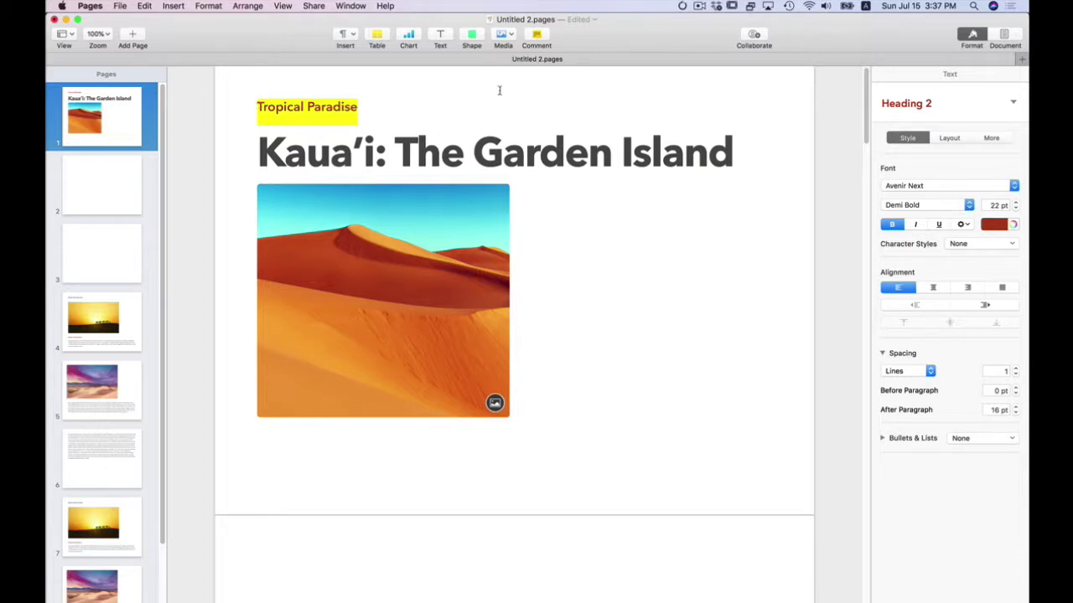
# - Set the Tropical Paradise subheading to Medium weight and shrink it from 22 pt to 19 pt
pyautogui.click(968, 205)
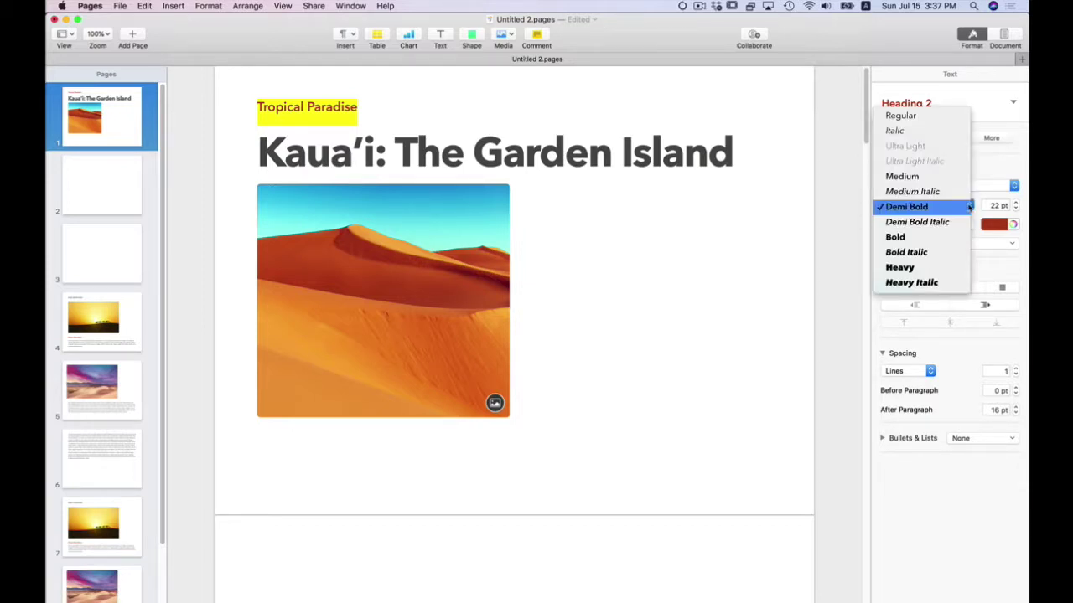
pyautogui.click(950, 178)
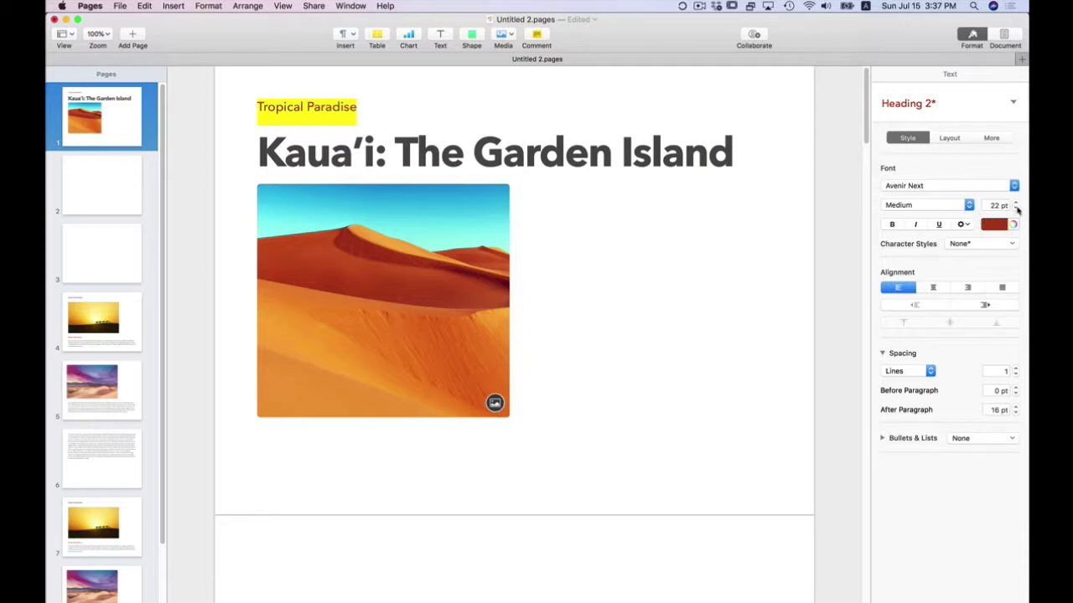
pyautogui.click(1016, 209)
pyautogui.click(1015, 208)
pyautogui.click(1016, 209)
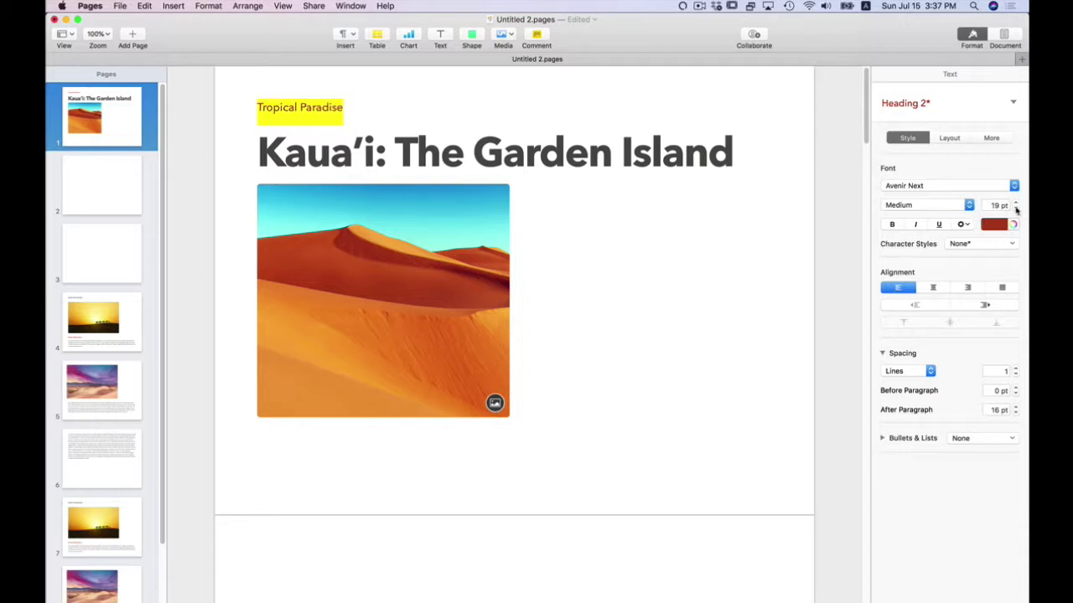
# - Make the subheading all capitals through the advanced text options
pyautogui.click(961, 225)
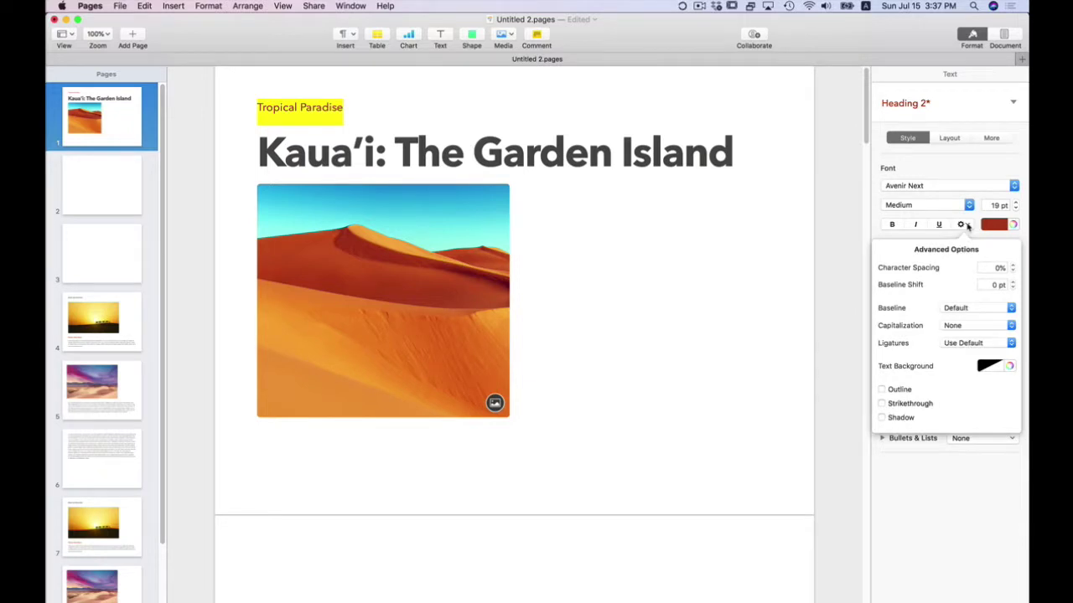
pyautogui.click(1005, 327)
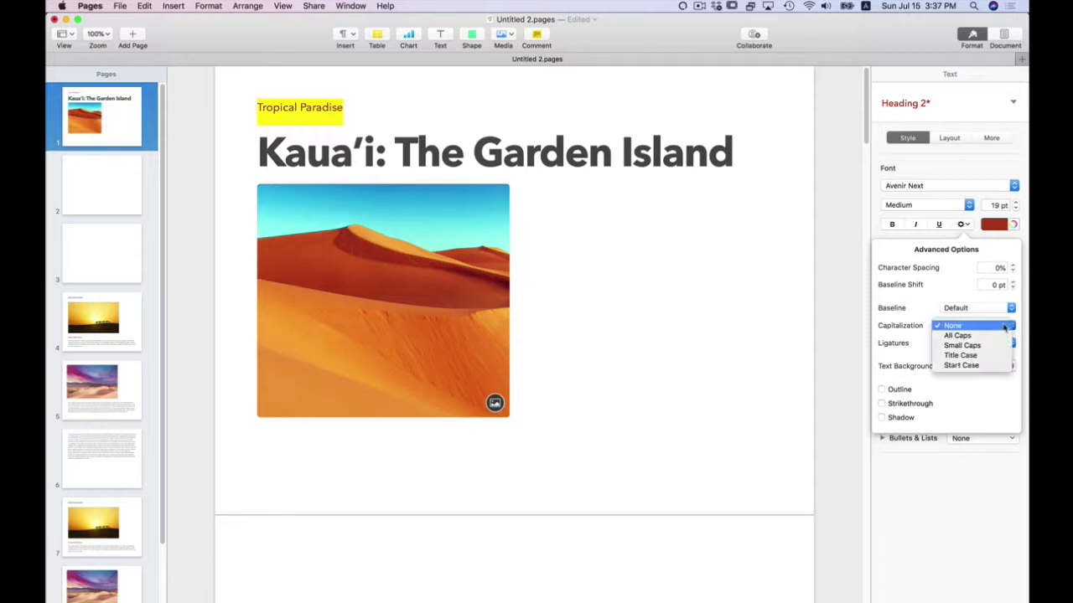
pyautogui.click(990, 335)
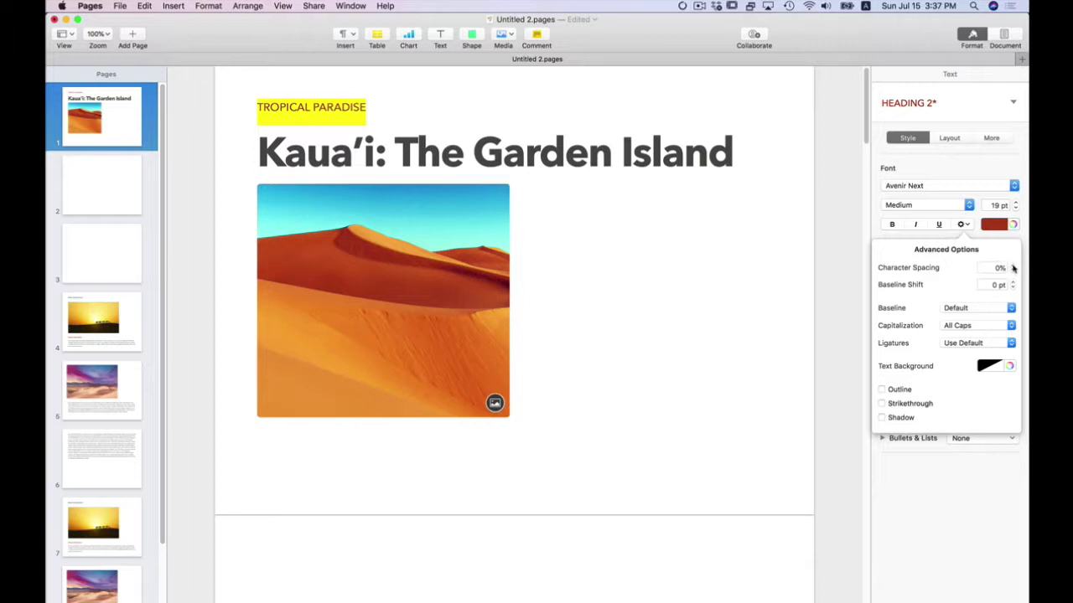
# - Widen the subheading's character spacing to 8%
pyautogui.click(1012, 265)
pyautogui.click(1013, 267)
pyautogui.click(1012, 267)
pyautogui.click(1012, 267)
pyautogui.click(1012, 267)
pyautogui.click(1012, 267)
pyautogui.click(1012, 267)
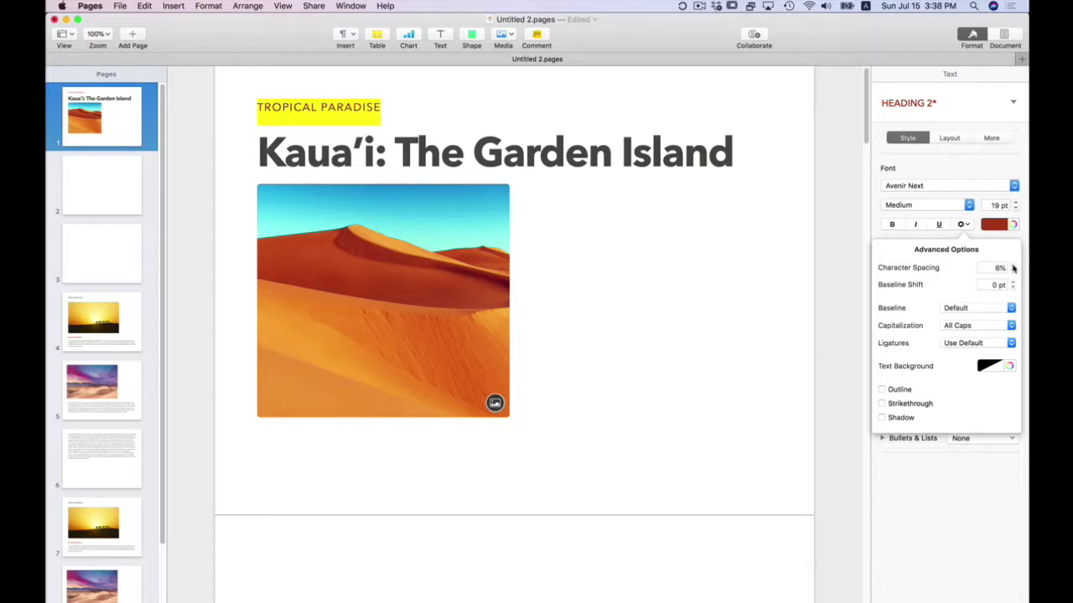
pyautogui.click(1012, 267)
pyautogui.click(1013, 274)
pyautogui.click(994, 171)
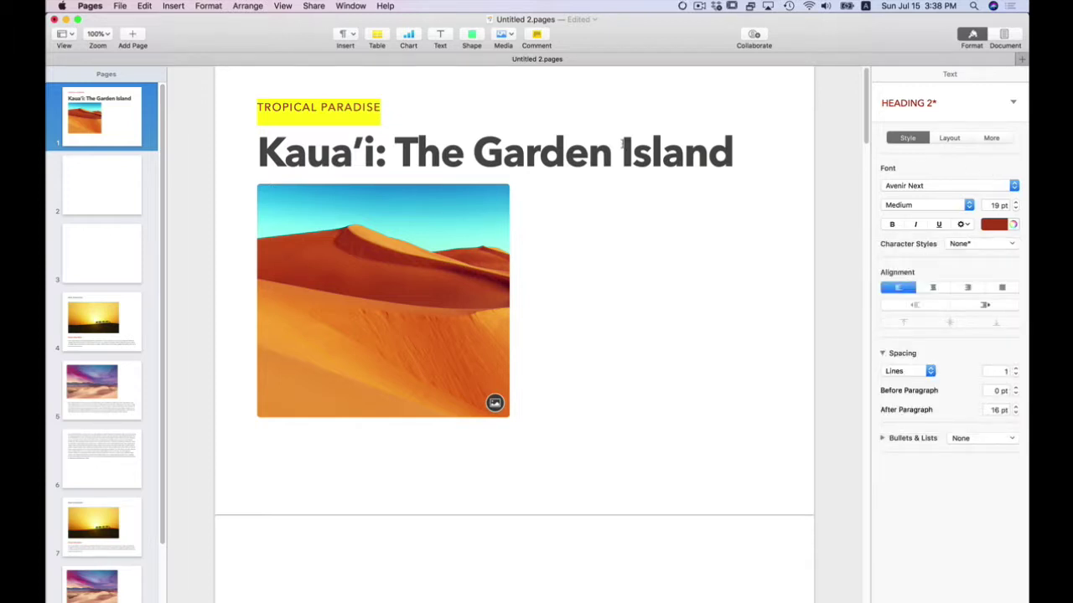
# - Reselect TROPICAL PARADISE and inspect its character and paragraph styles without changing them
pyautogui.click(362, 107)
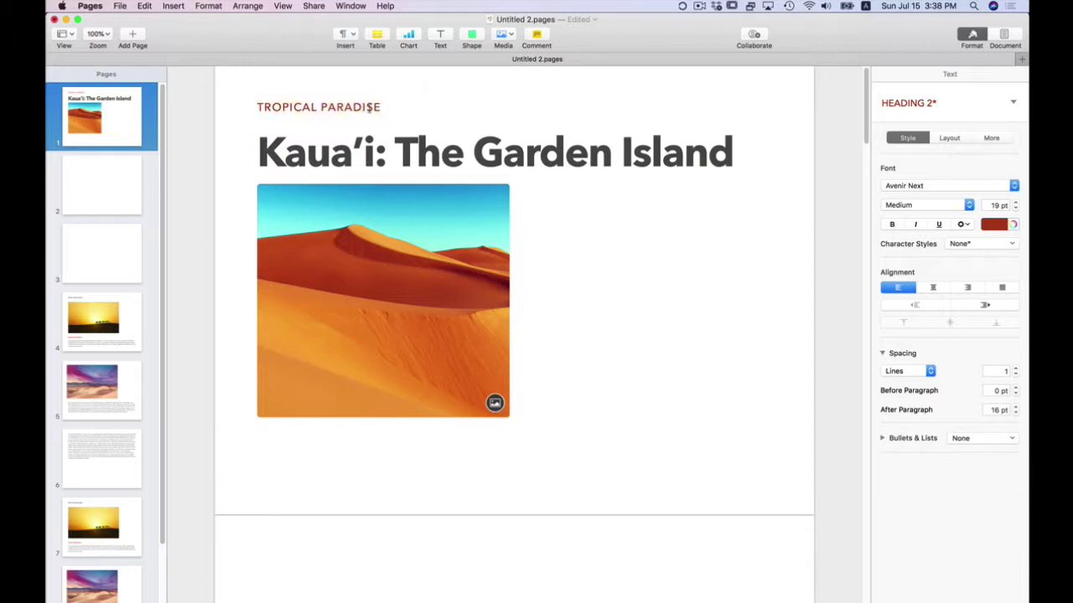
pyautogui.moveTo(385, 106); pyautogui.dragTo(221, 105)
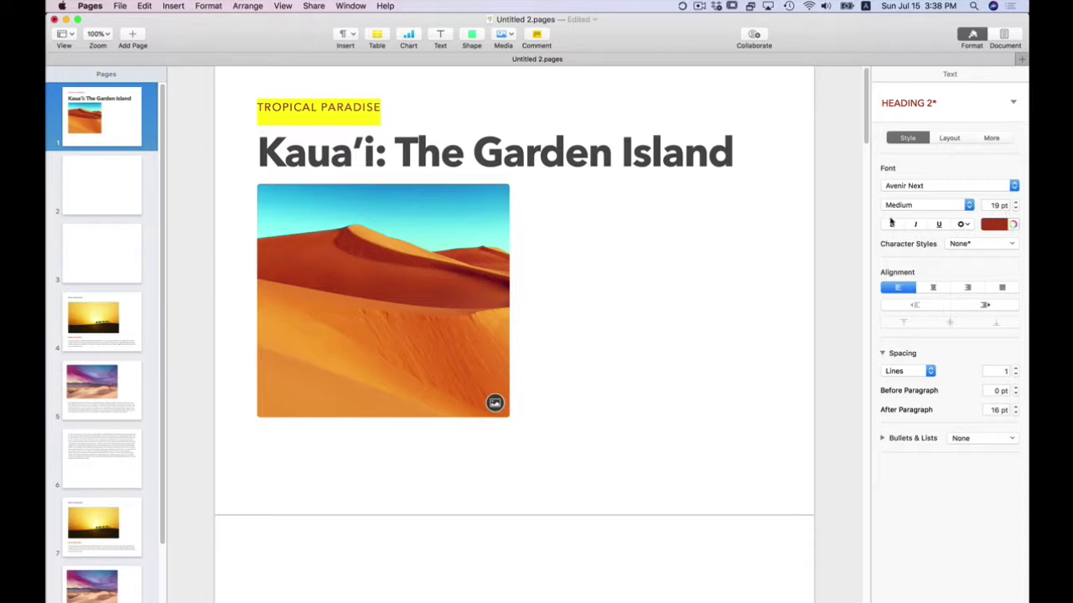
pyautogui.click(977, 244)
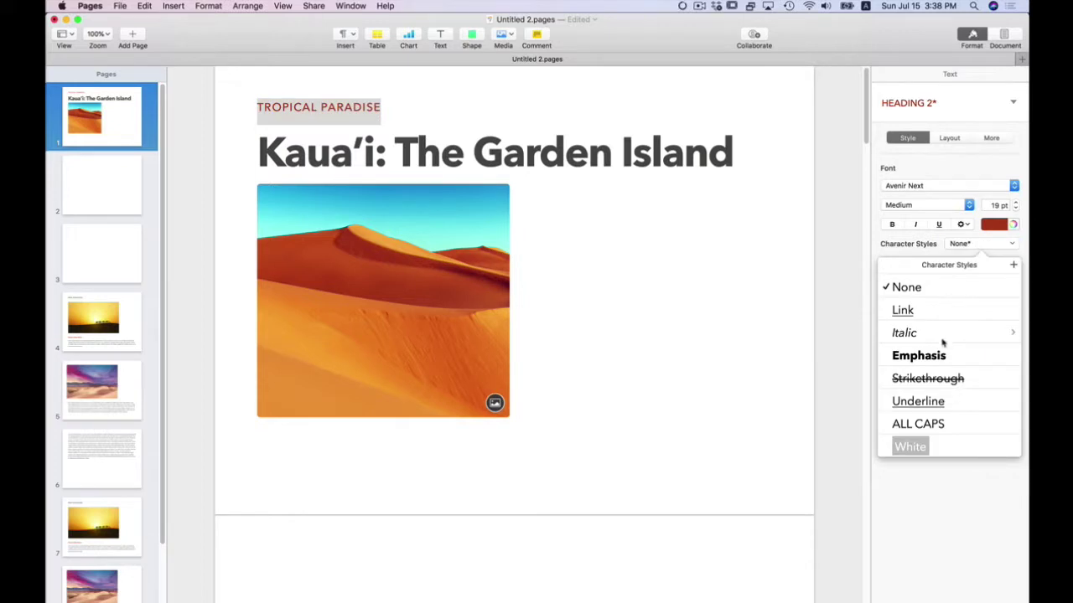
pyautogui.click(940, 243)
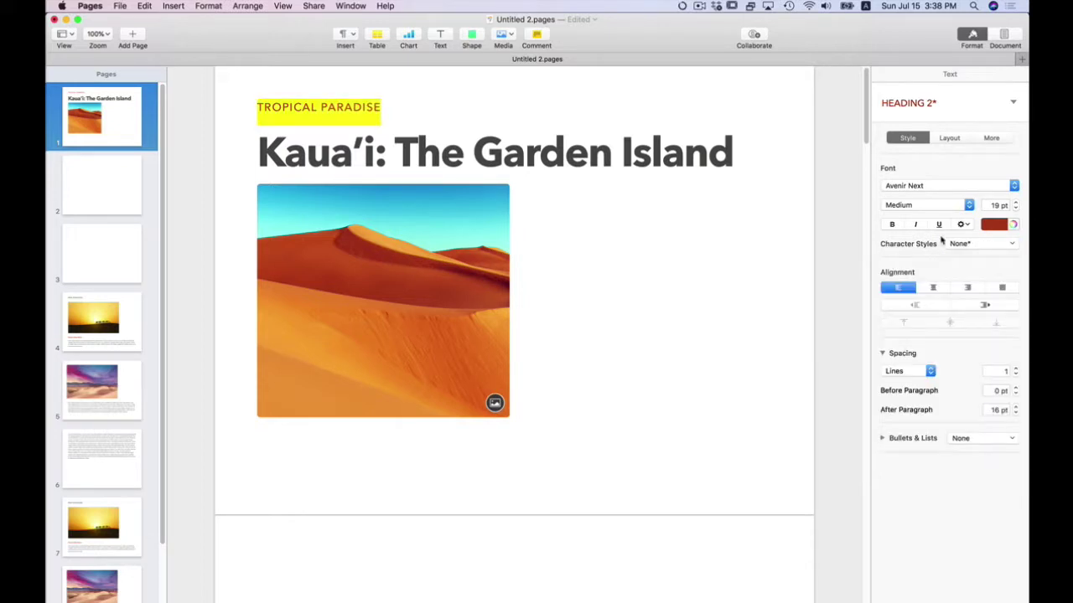
pyautogui.click(1010, 103)
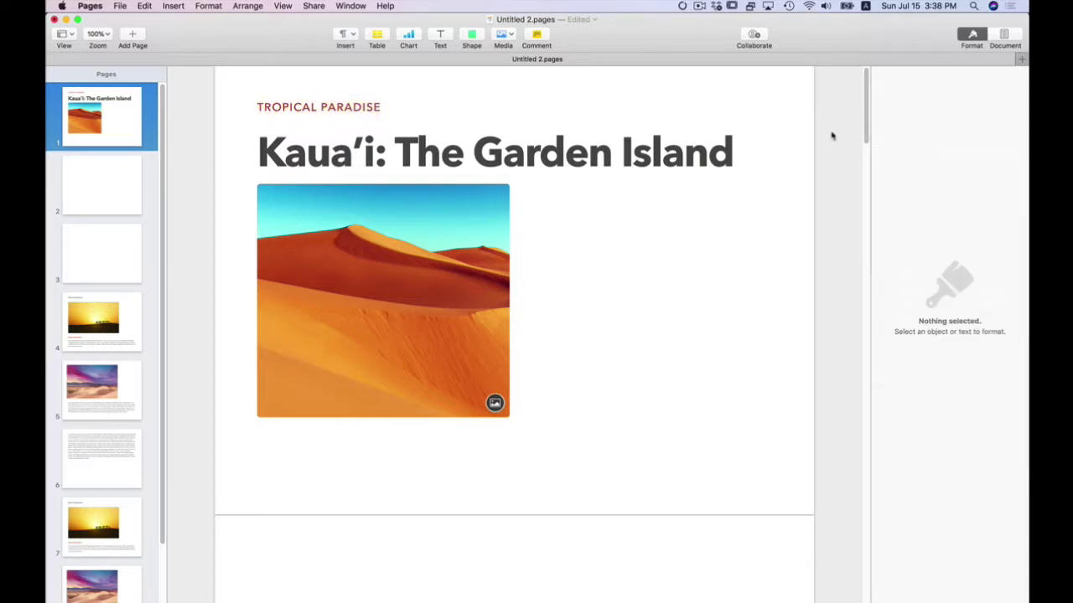
# - Select the Donec Quis Nunc Heading 2 subheading on page 4 for comparison
pyautogui.scroll(-15, 536, 192)
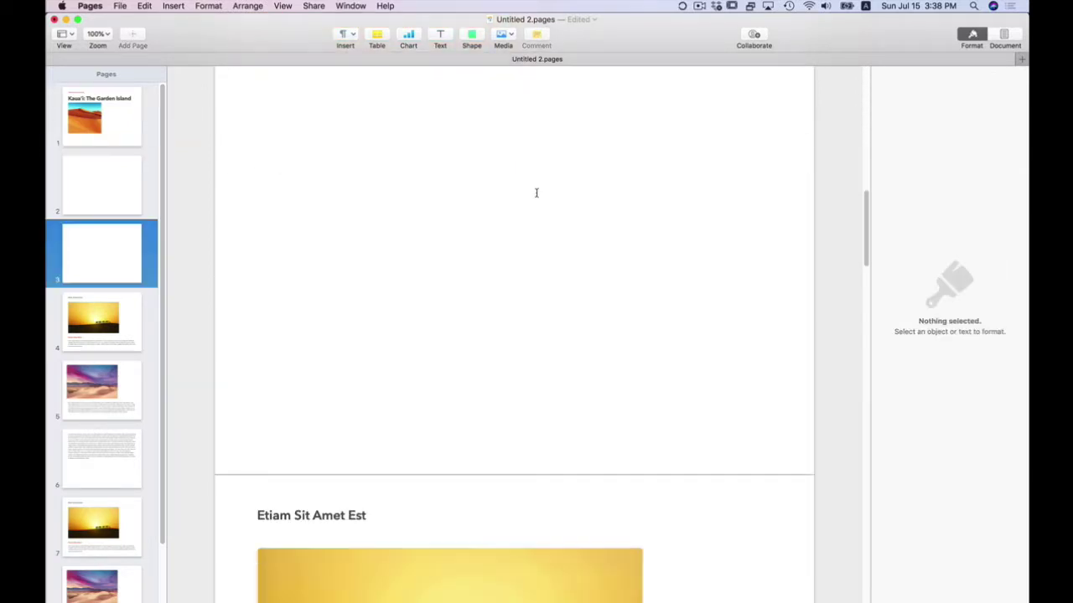
pyautogui.scroll(-10, 536, 193)
pyautogui.tripleClick(331, 295)
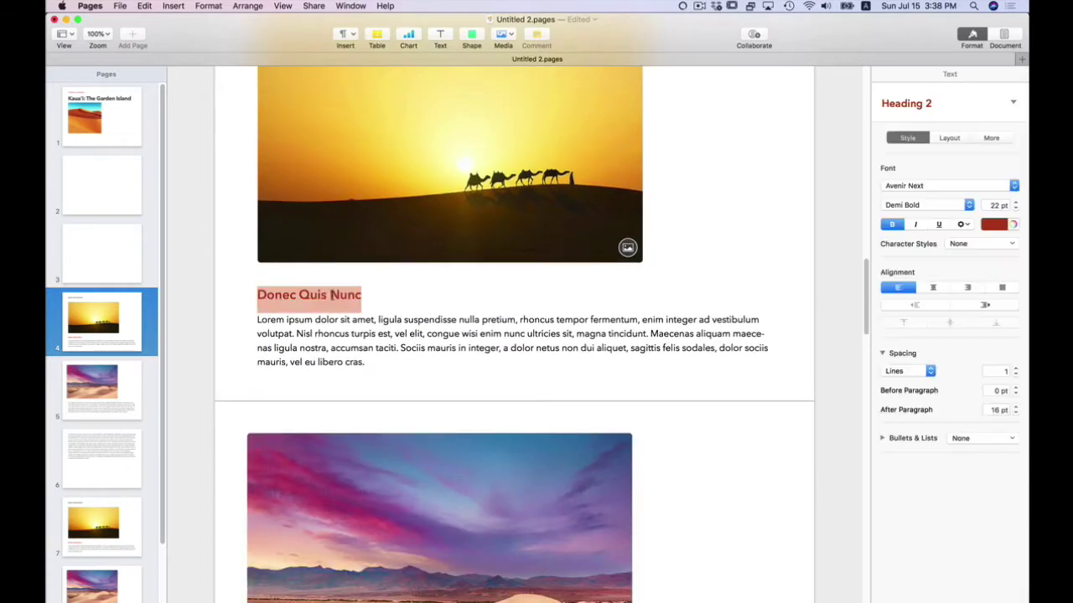
pyautogui.scroll(15, 377, 264)
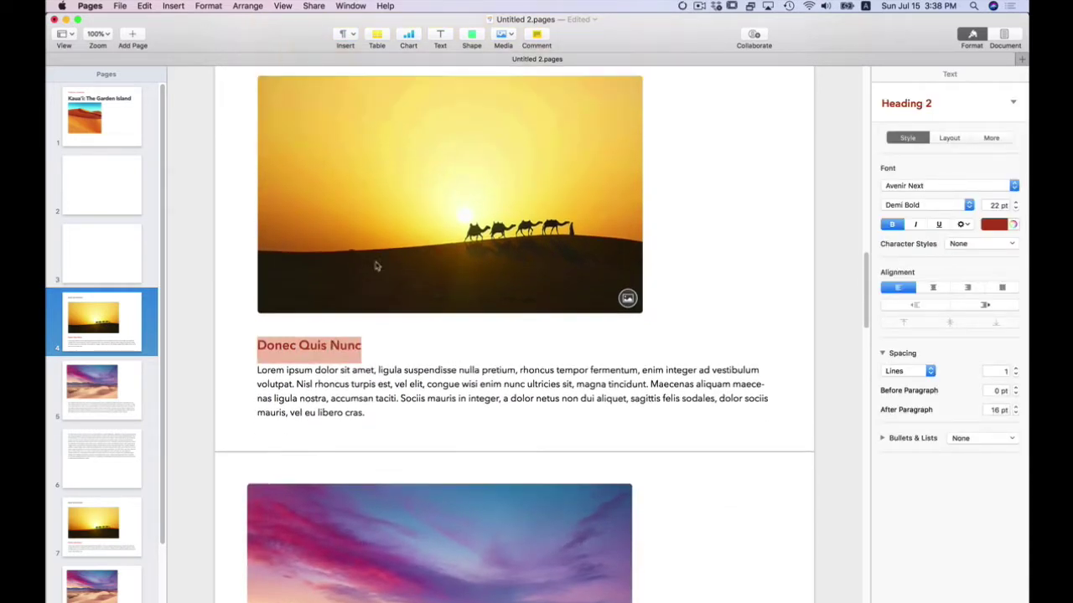
# - Back on page 1, reselect TROPICAL PARADISE and settle its size at 19 pt
pyautogui.scroll(6, 377, 262)
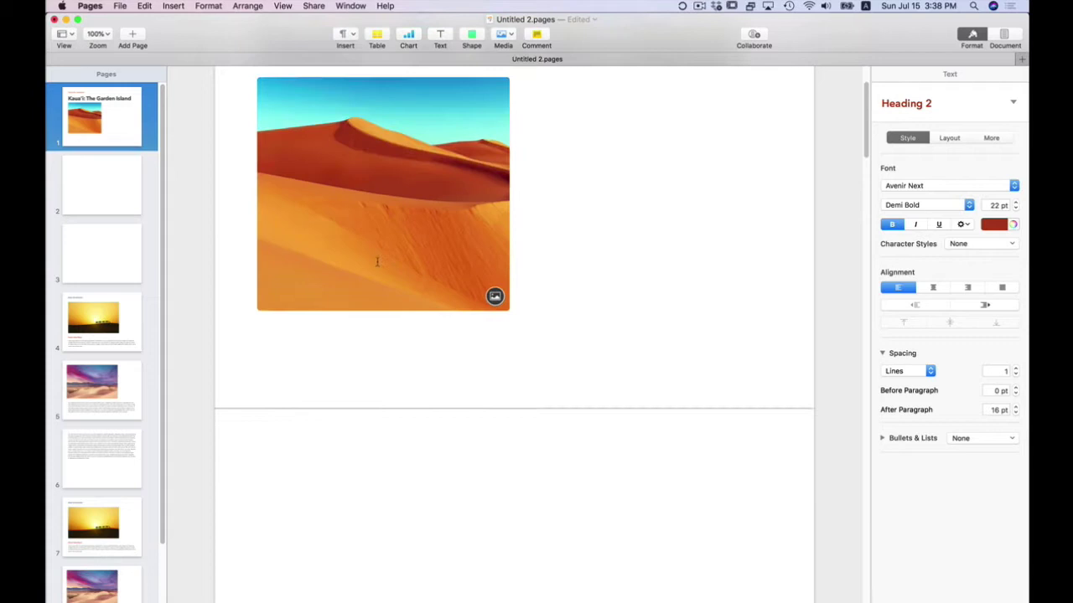
pyautogui.click(342, 107)
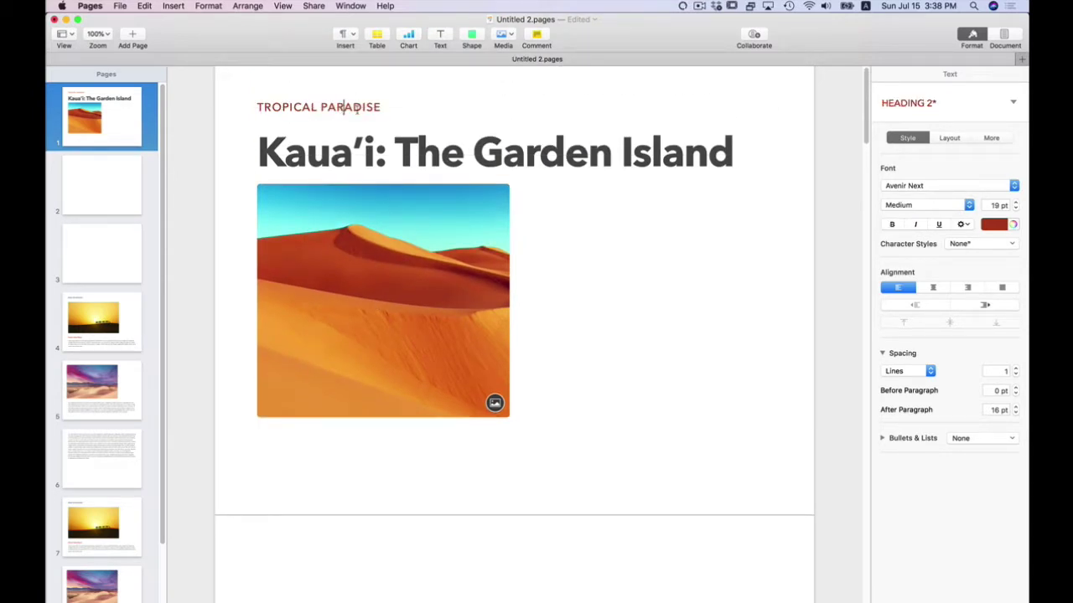
pyautogui.moveTo(380, 106); pyautogui.dragTo(246, 110)
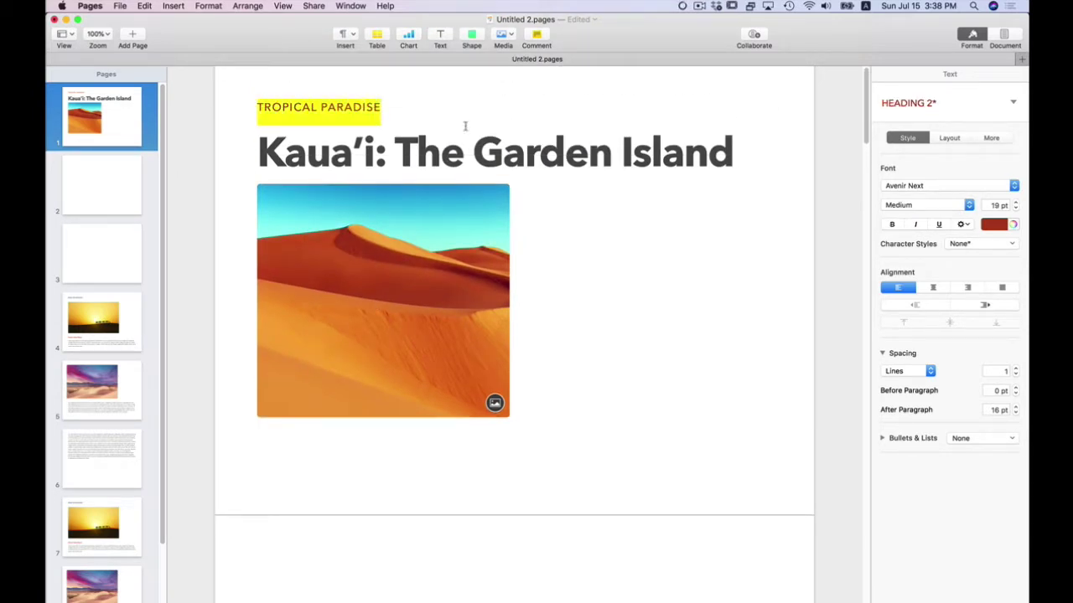
pyautogui.click(1013, 103)
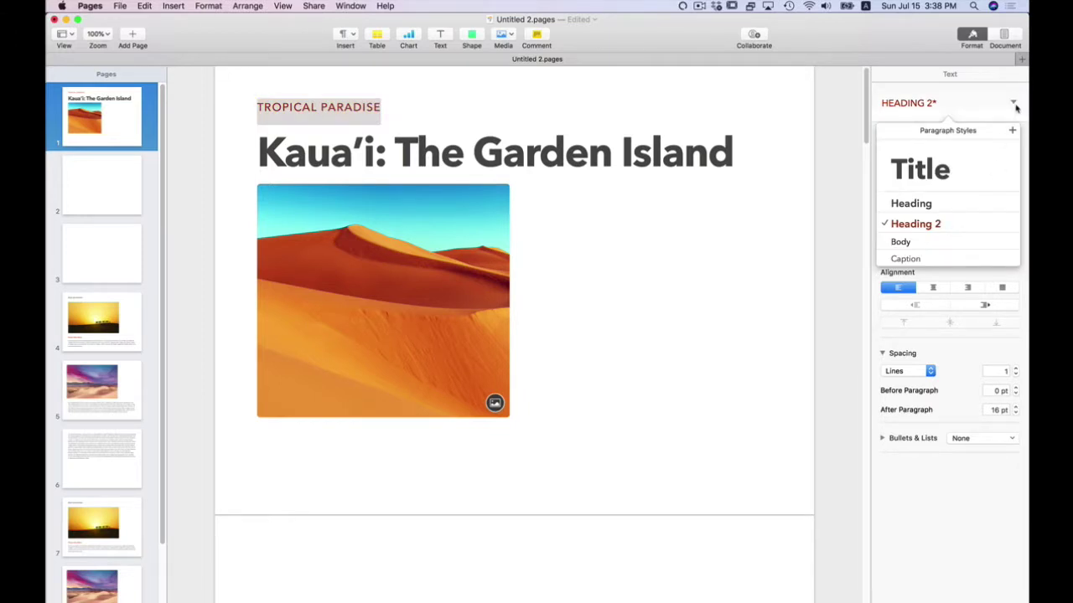
pyautogui.click(1014, 104)
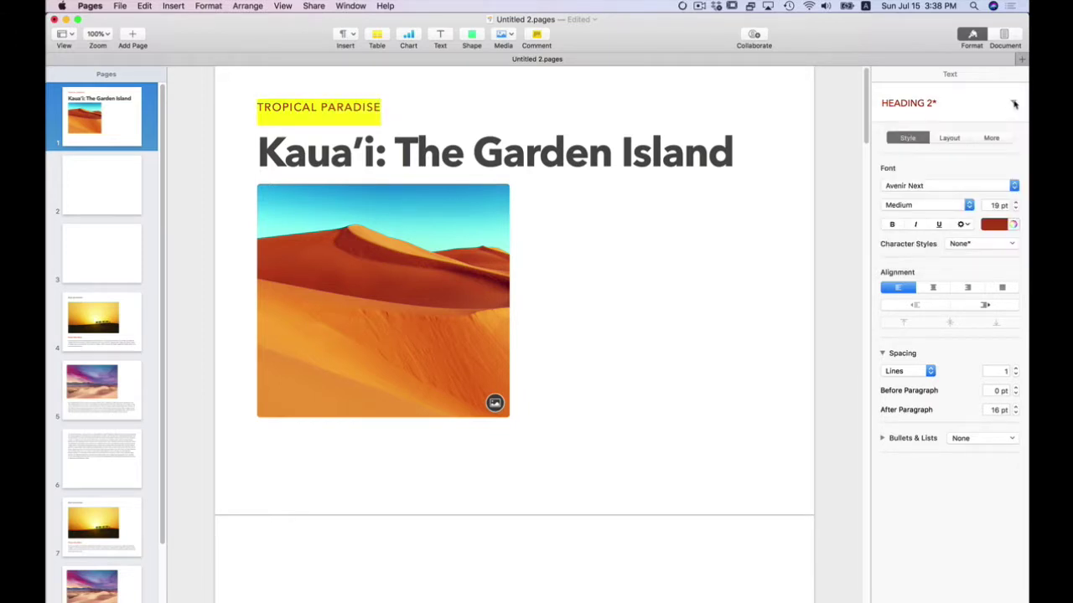
pyautogui.click(1016, 208)
pyautogui.click(1015, 202)
pyautogui.click(1015, 208)
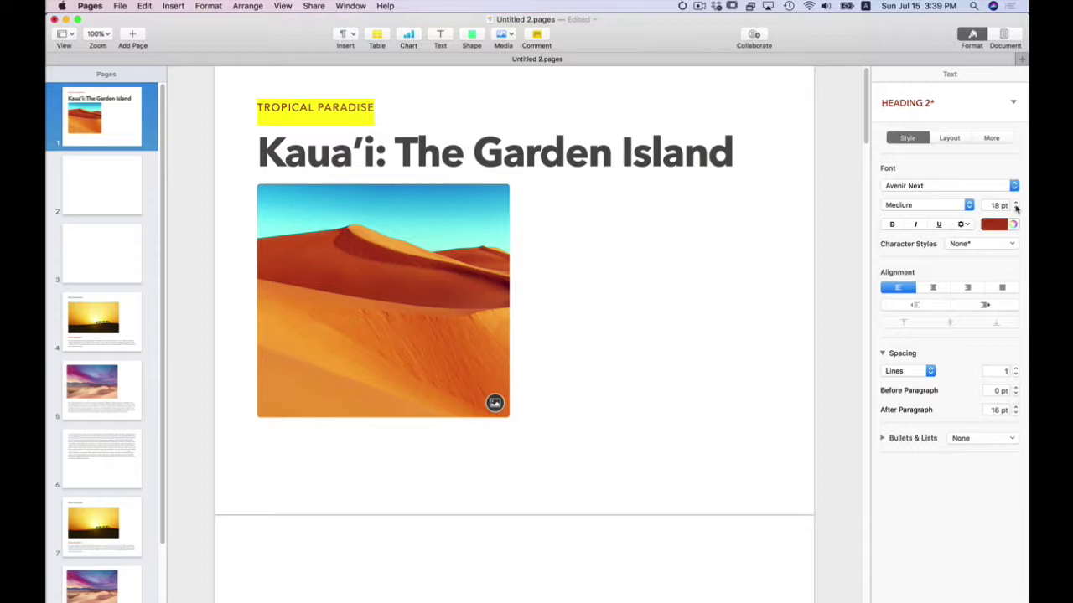
pyautogui.click(1015, 203)
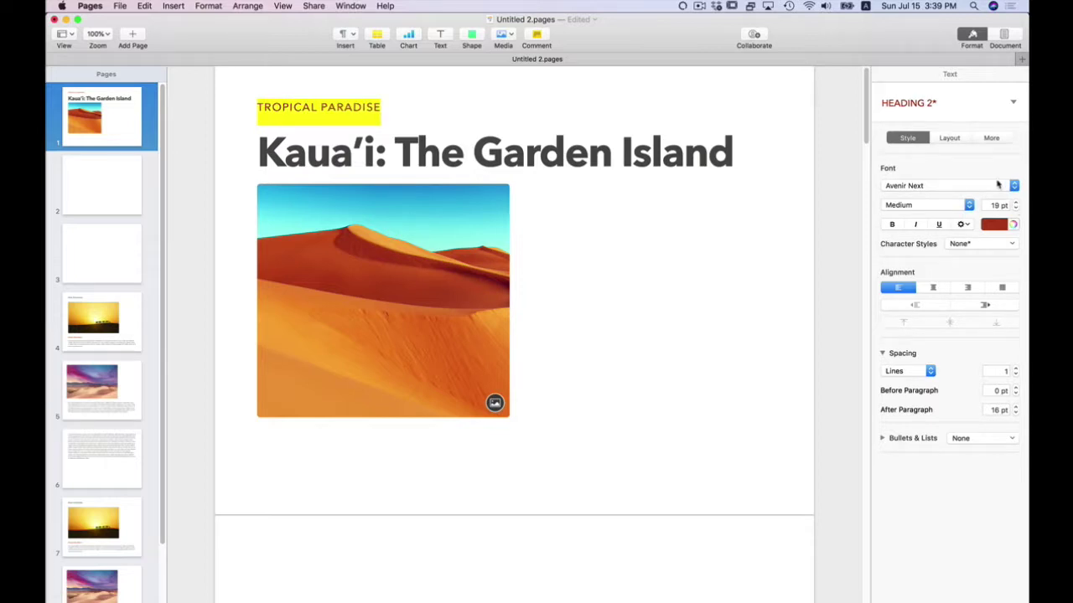
# - Keep the subheading in Avenir Next Medium and reselect its text
pyautogui.click(1001, 185)
pyautogui.click(995, 189)
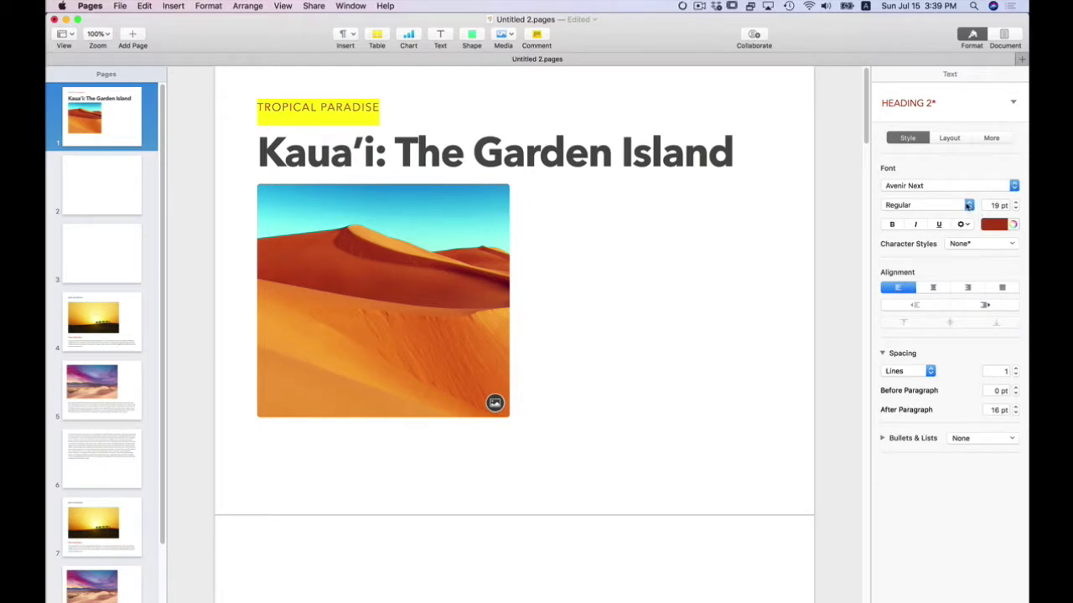
pyautogui.click(970, 206)
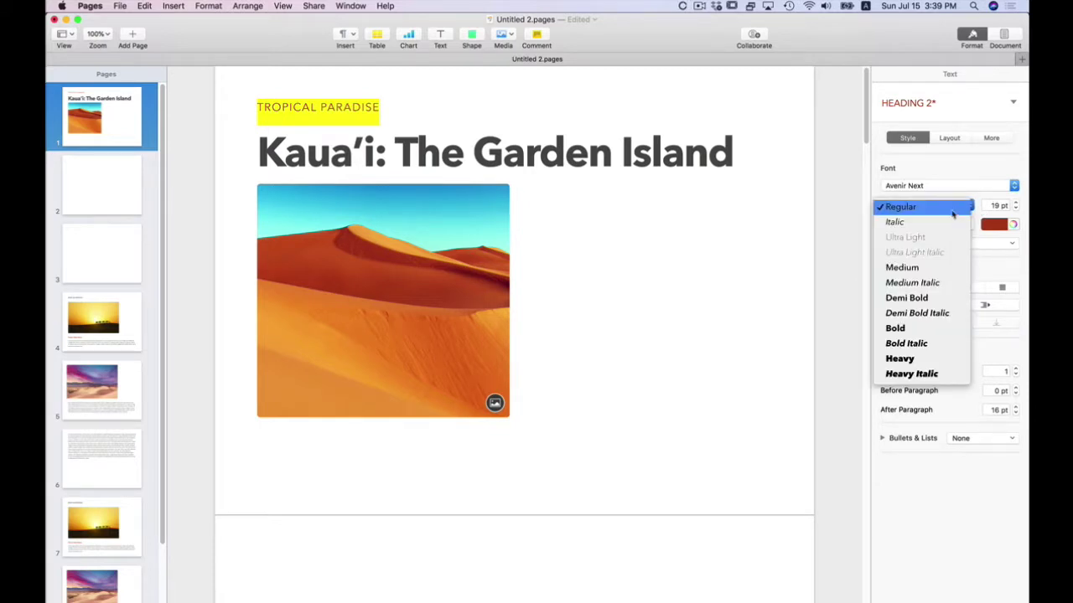
pyautogui.click(911, 267)
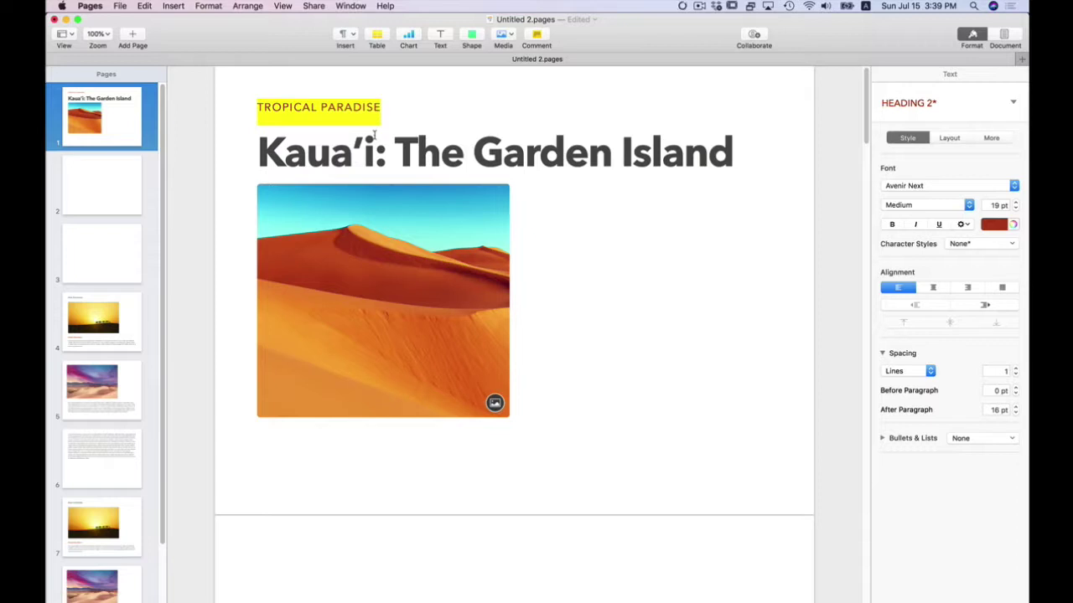
pyautogui.moveTo(379, 107); pyautogui.dragTo(242, 103)
pyautogui.press('super+c')
# - Paste TROPICAL PARADISE over the Donec Quis Nunc subheading on page 4, then return to page 1
pyautogui.scroll(-15, 709, 385)
pyautogui.scroll(-20, 710, 387)
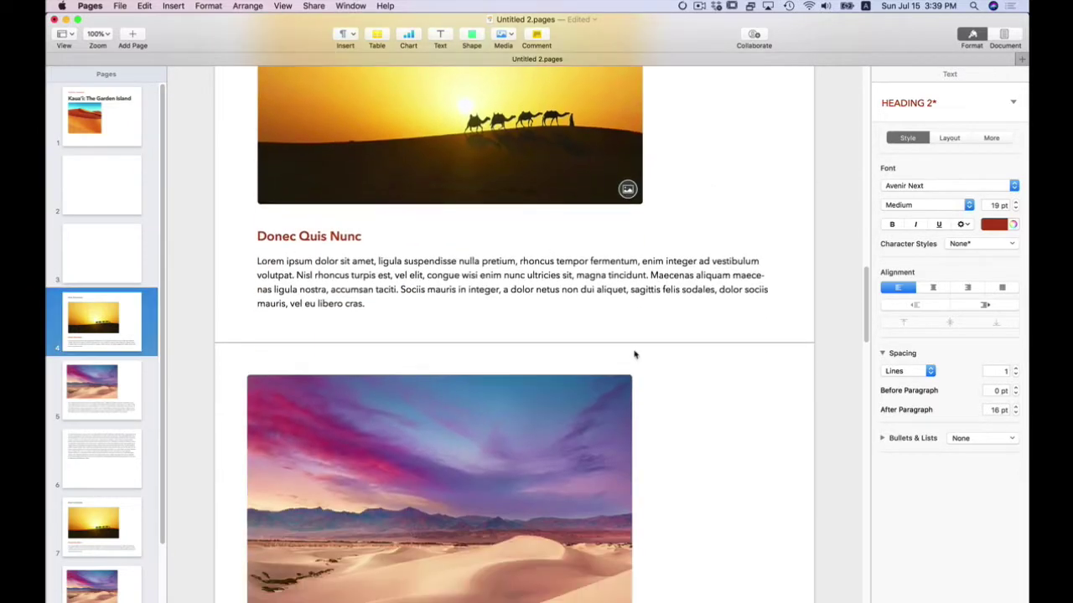
pyautogui.tripleClick(358, 238)
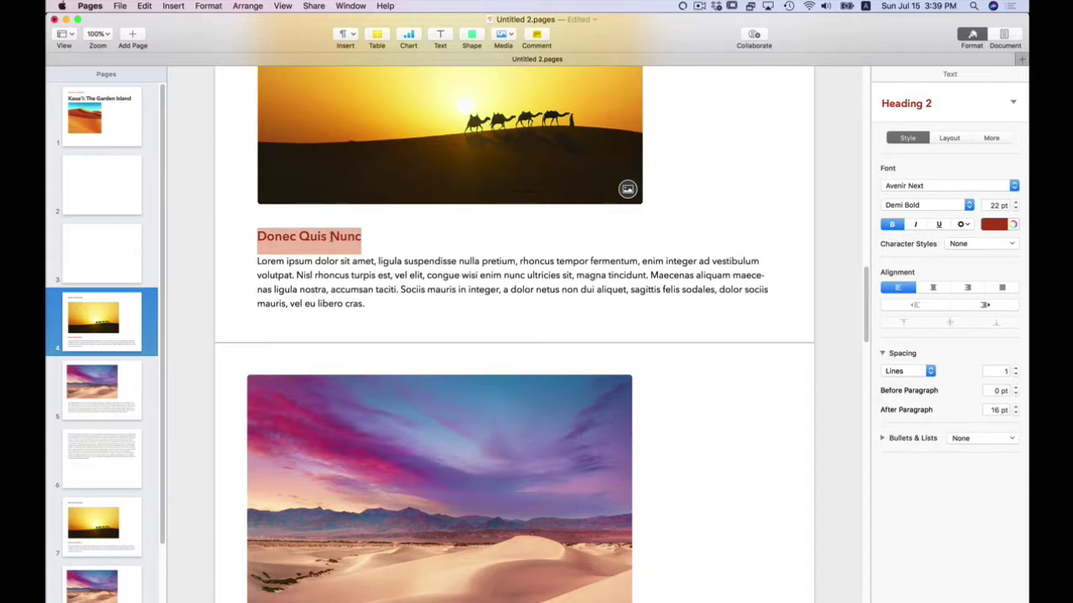
pyautogui.press('super+v')
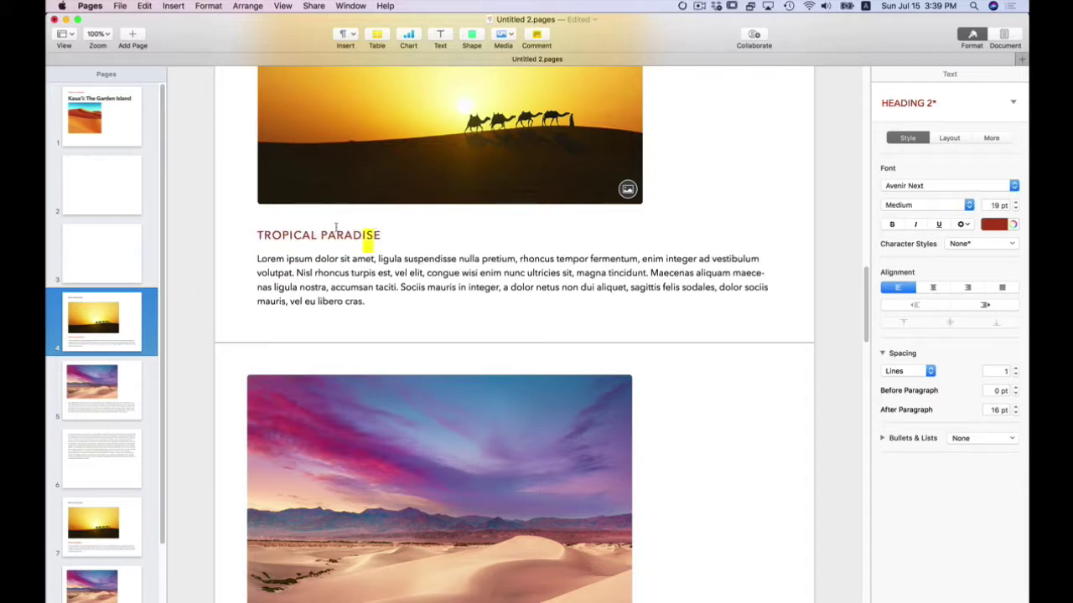
pyautogui.moveTo(336, 227); pyautogui.dragTo(246, 233)
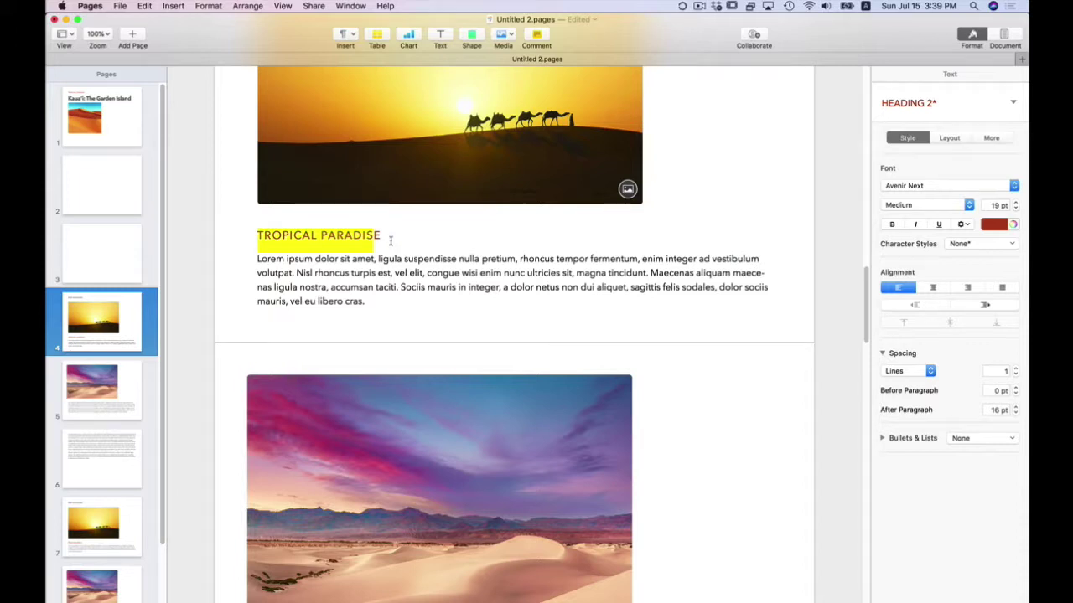
pyautogui.scroll(15, 553, 267)
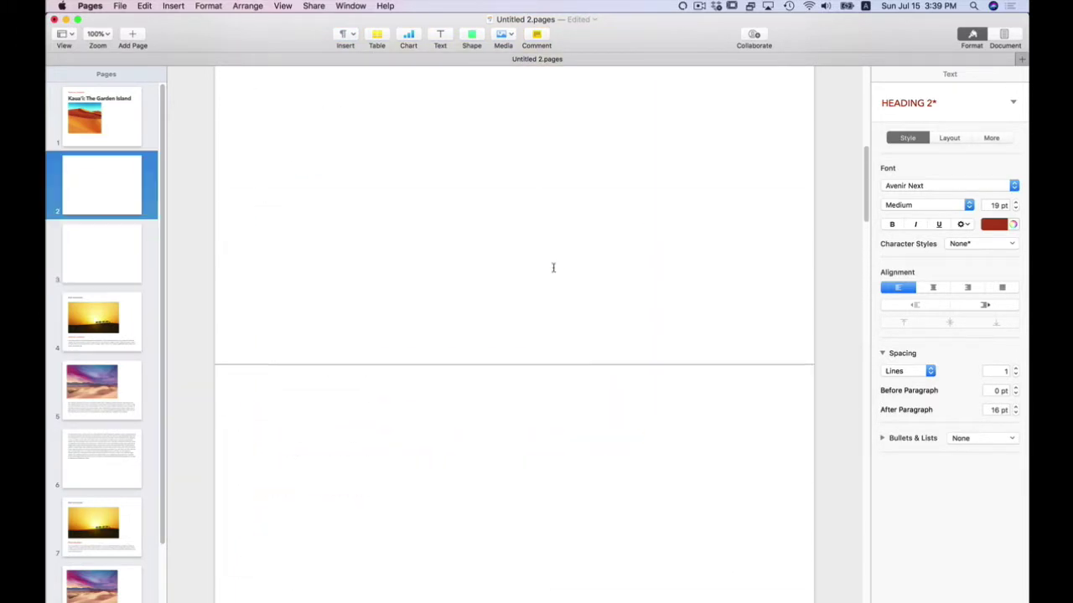
pyautogui.scroll(10, 553, 267)
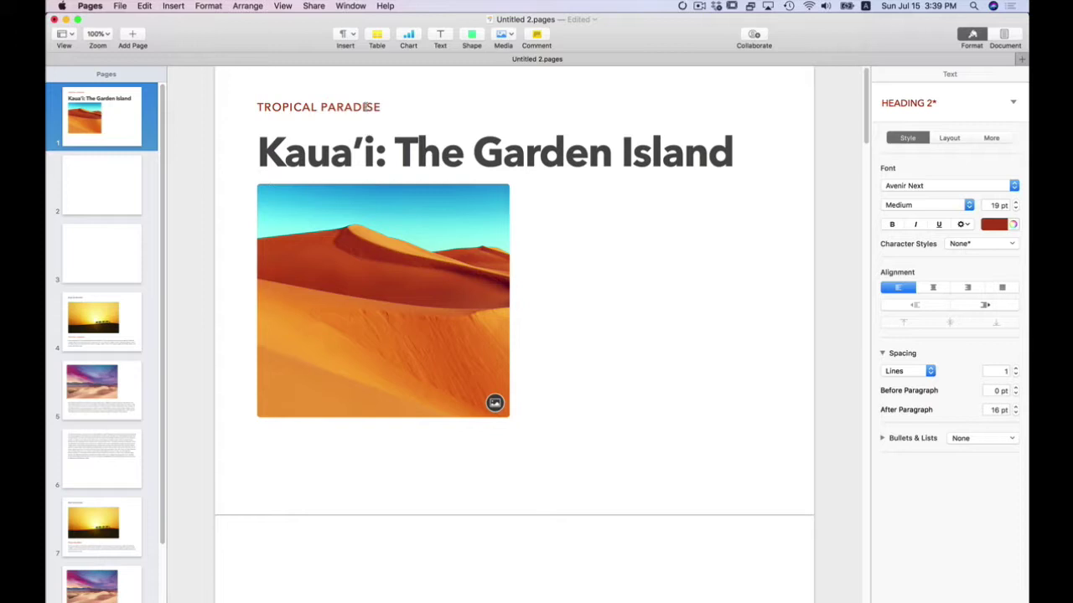
pyautogui.click(365, 106)
# - On page 2, type 'Acknowledgements' in the Heading paragraph style and select the word
pyautogui.click(100, 196)
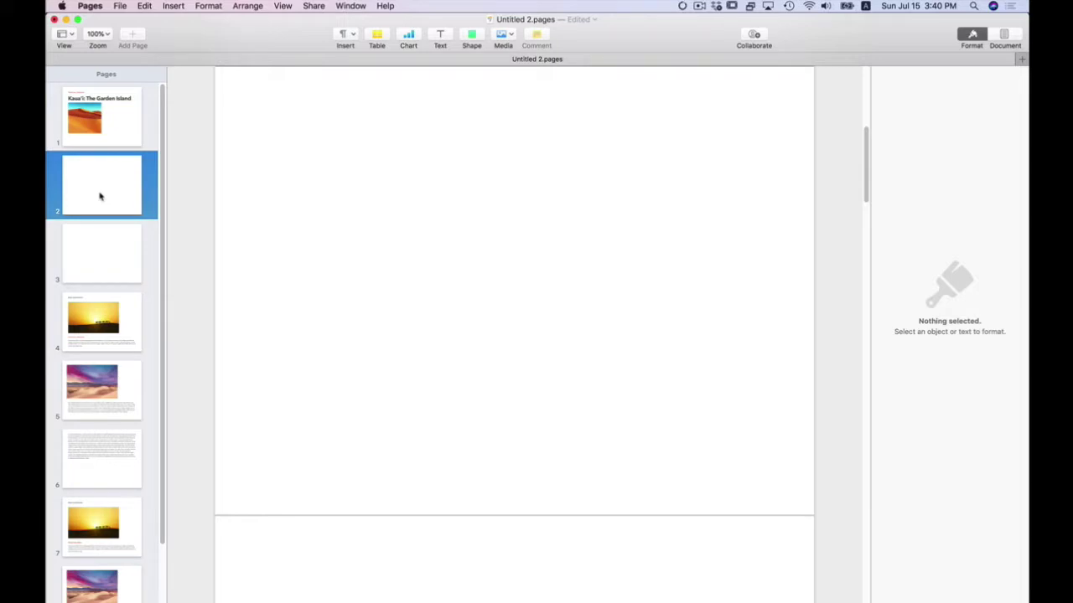
pyautogui.click(500, 118)
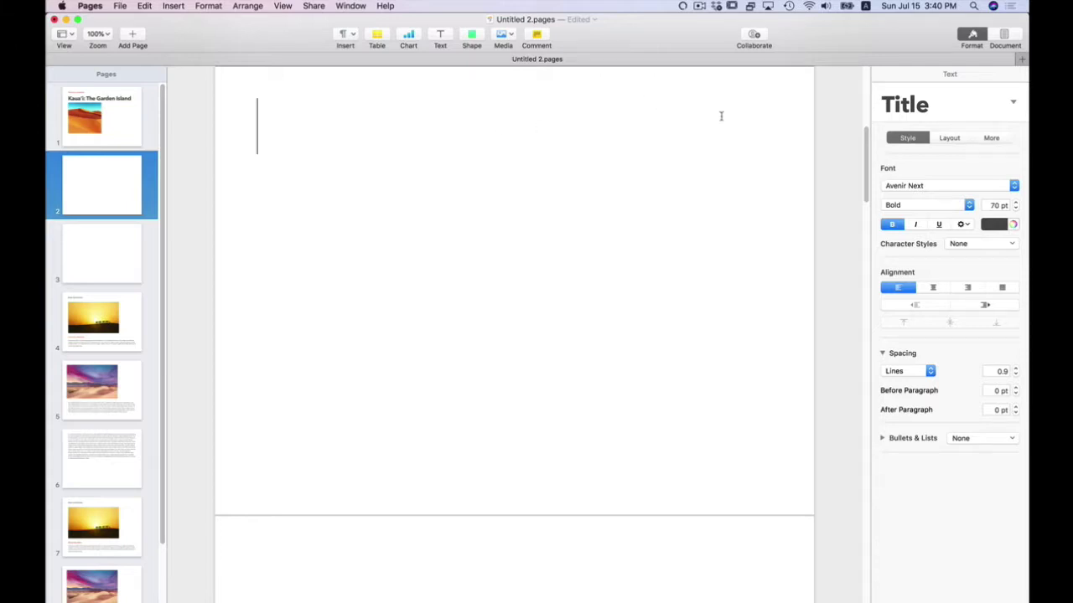
pyautogui.click(1012, 104)
pyautogui.click(942, 210)
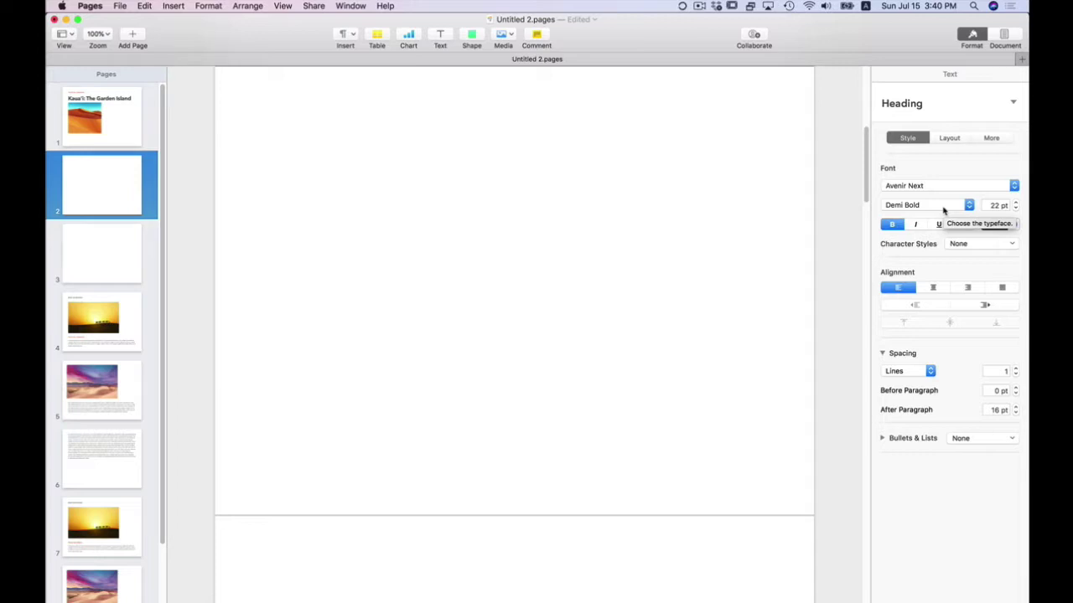
pyautogui.write('Acknow')
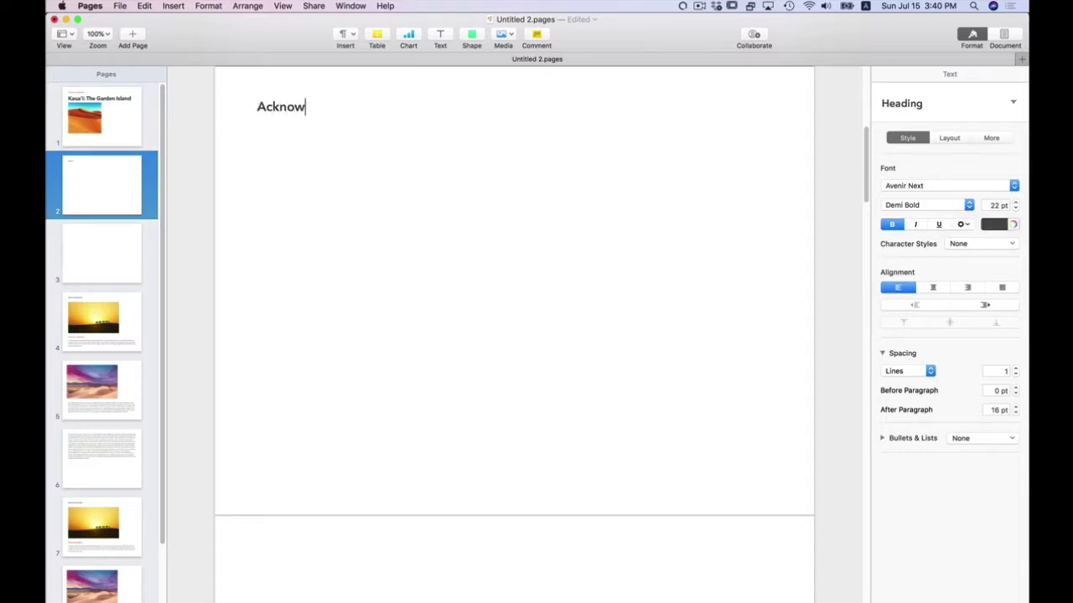
pyautogui.write('ledgement')
pyautogui.press('BackSpace')
pyautogui.write('nts')
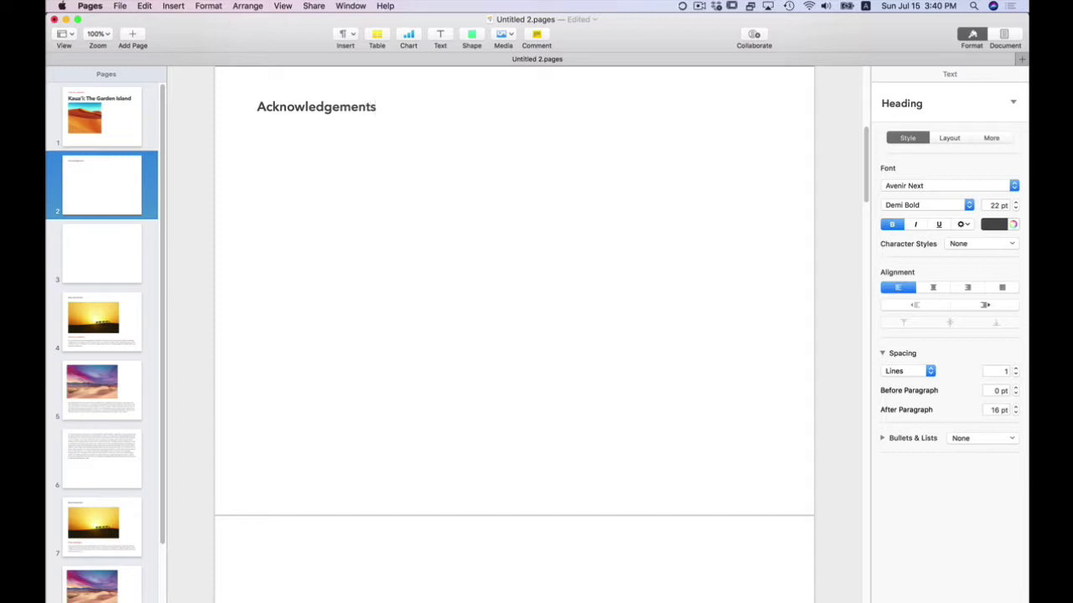
pyautogui.press('super+a')
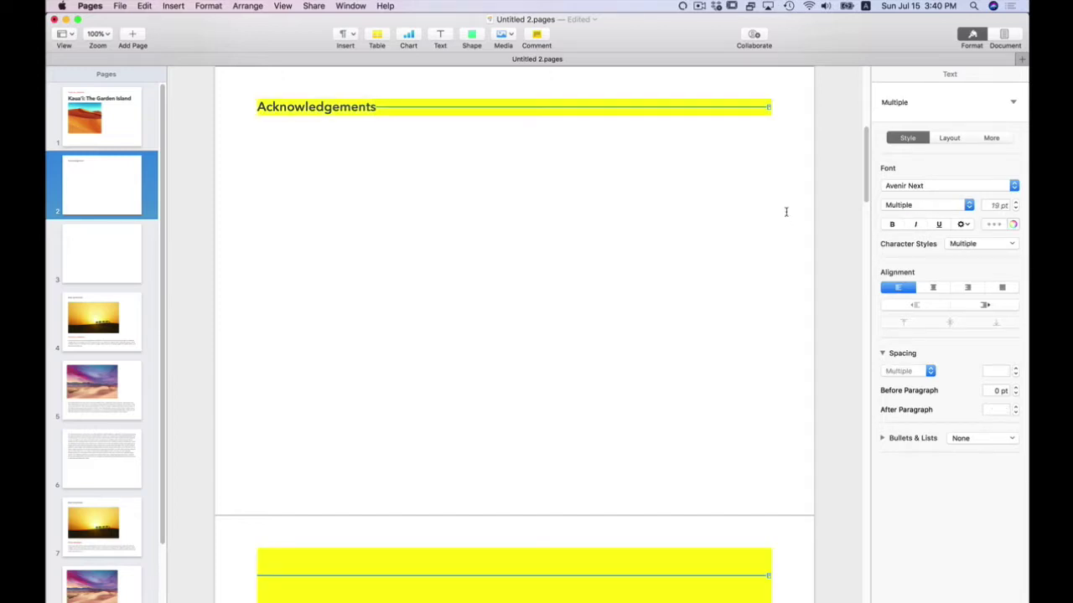
pyautogui.doubleClick(351, 106)
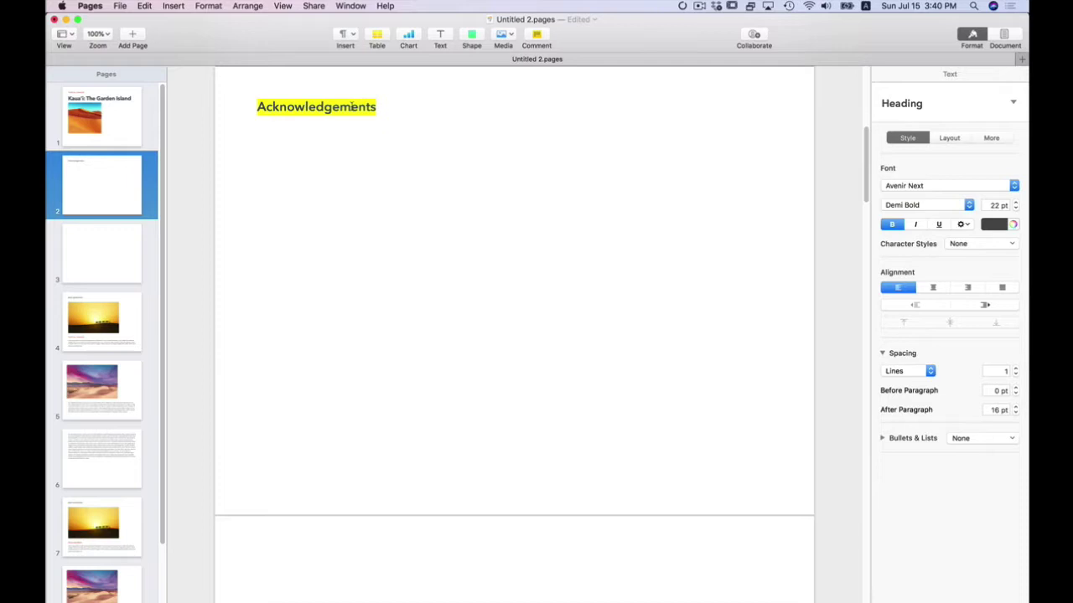
# - Centre the Acknowledgements heading on page 2 and capture its formatting as the 'Ack Page Heading' paragraph style
pyautogui.click(938, 290)
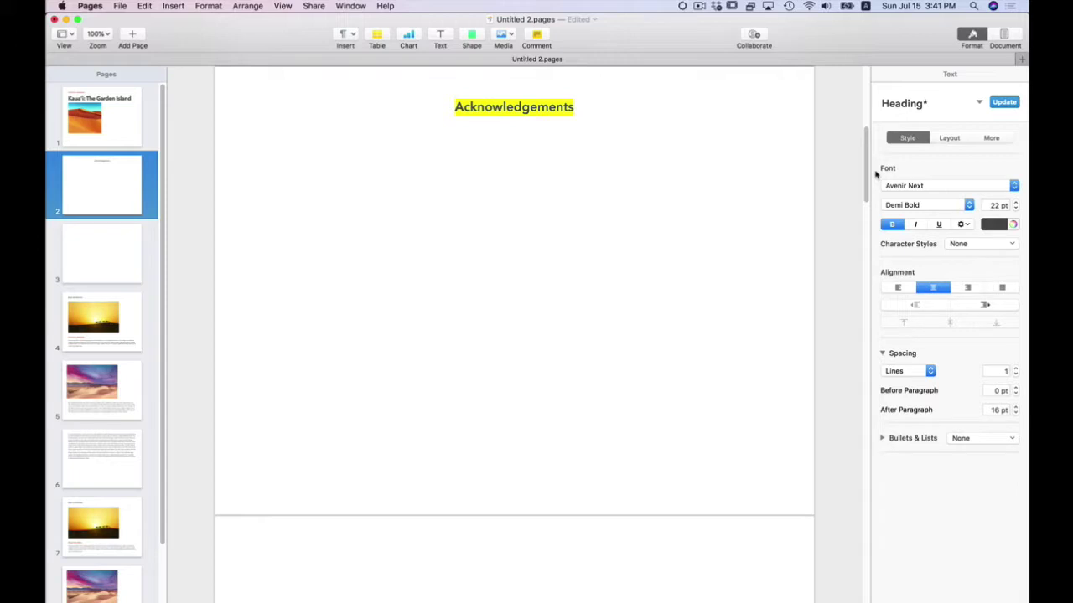
pyautogui.click(978, 102)
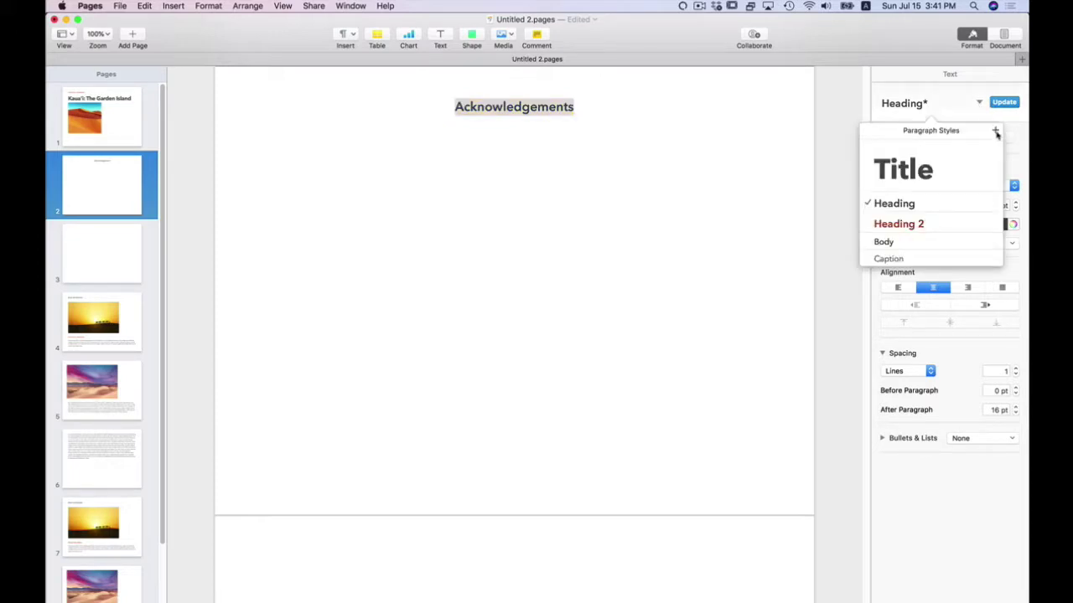
pyautogui.click(994, 131)
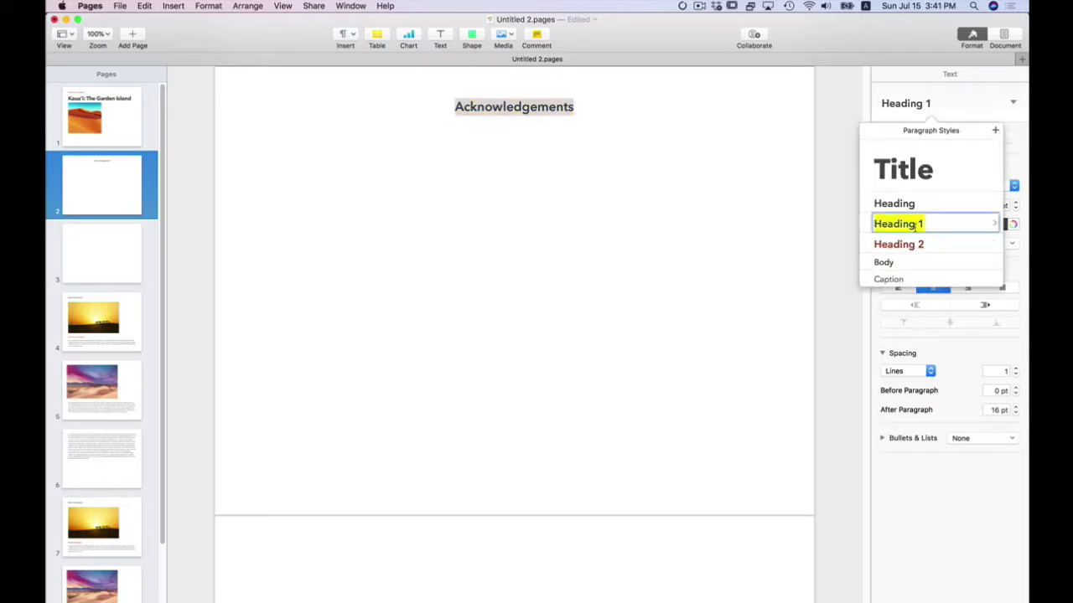
pyautogui.write('Ack')
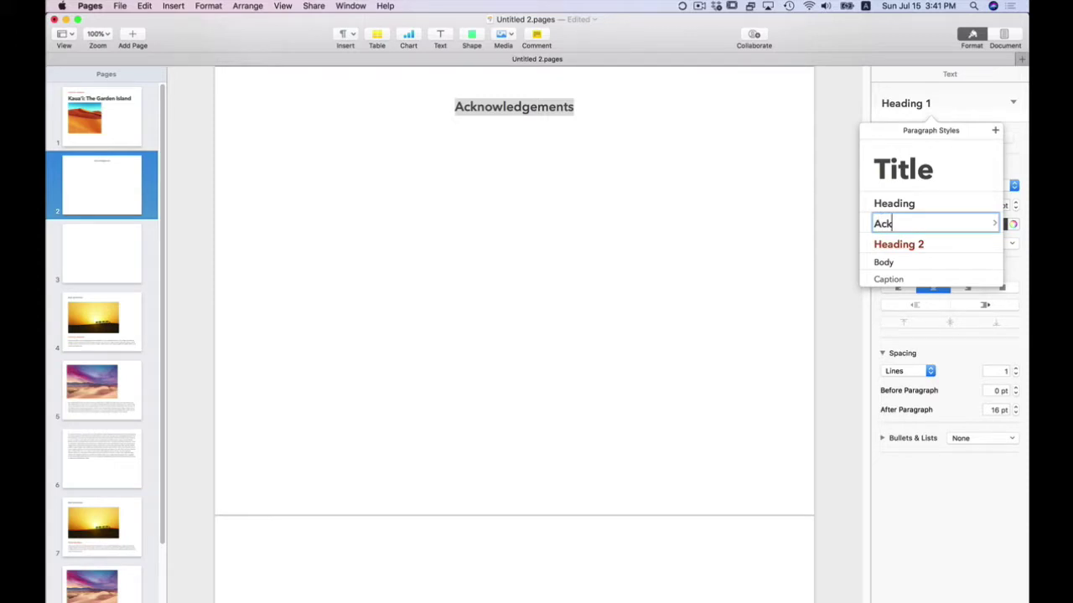
pyautogui.write(' Page Heading')
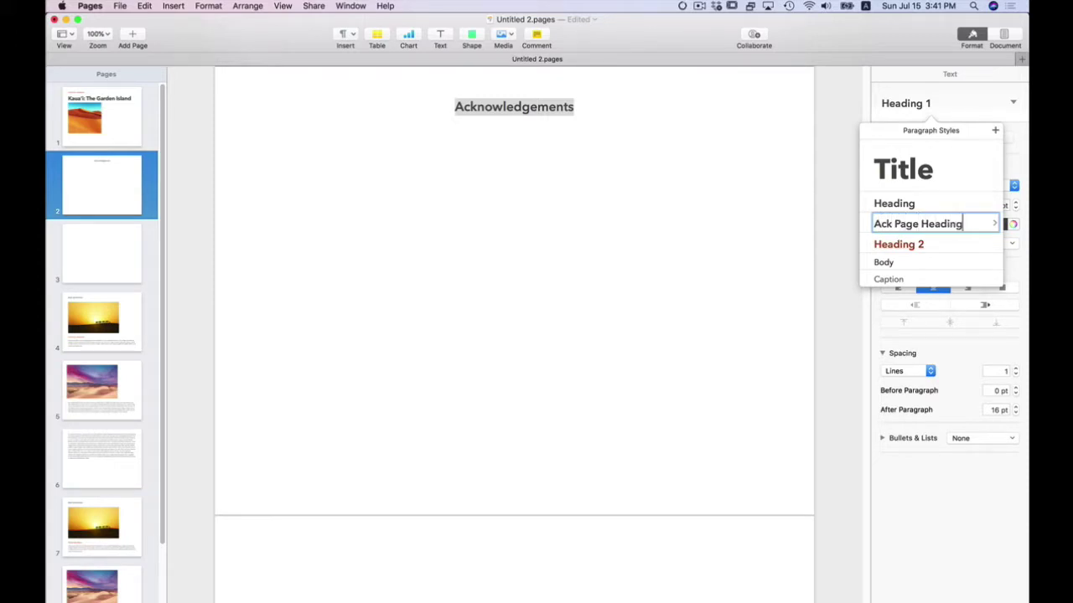
pyautogui.press('Return')
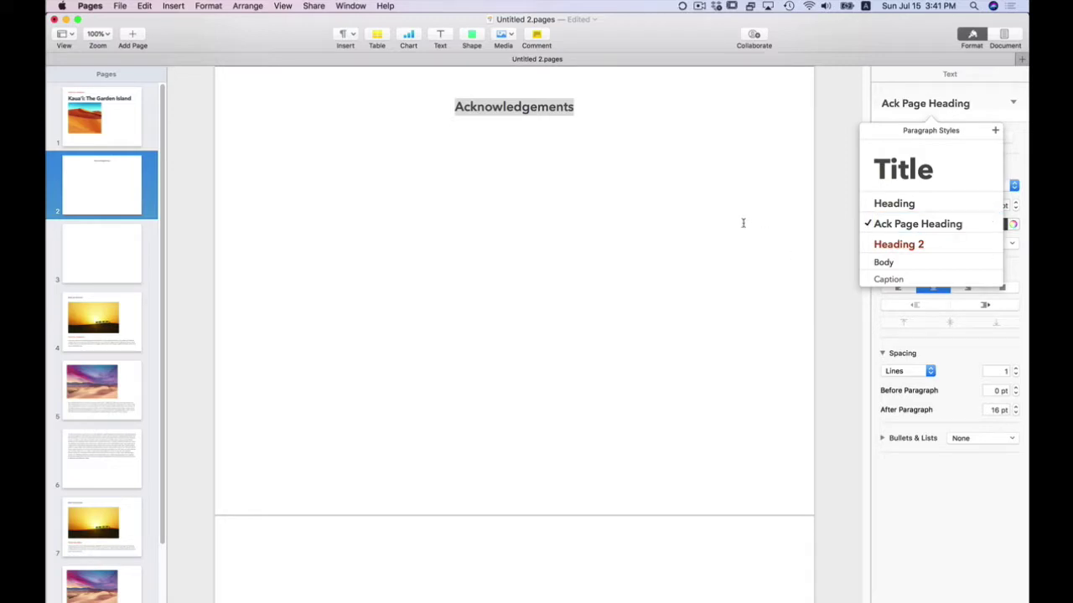
pyautogui.click(537, 105)
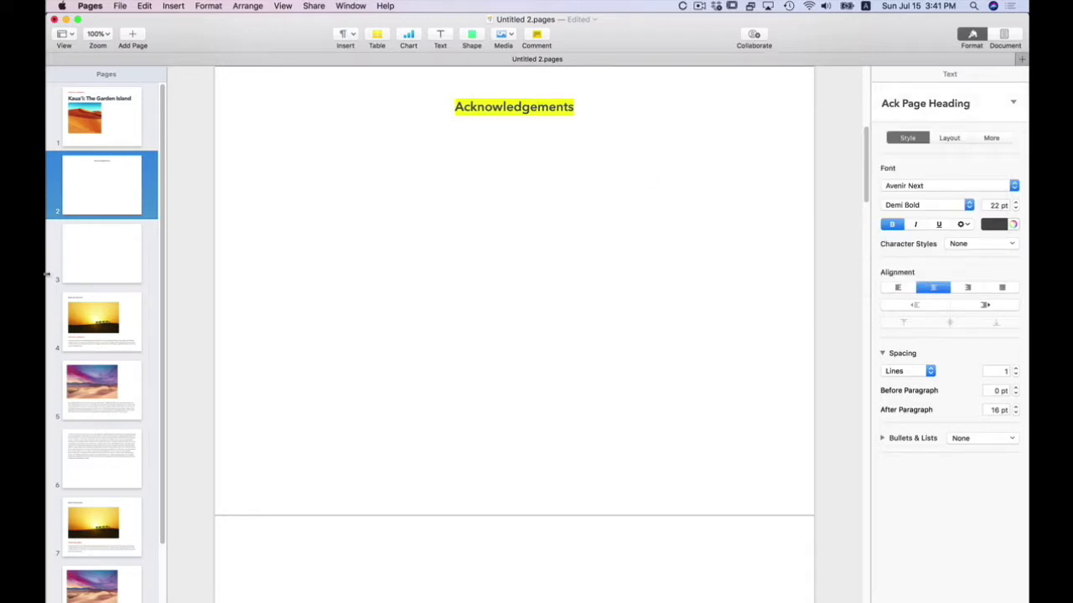
# - Move through page 3 to page 4, showing the camel photo headed 'Etiam Sit Amet Est'
pyautogui.click(107, 268)
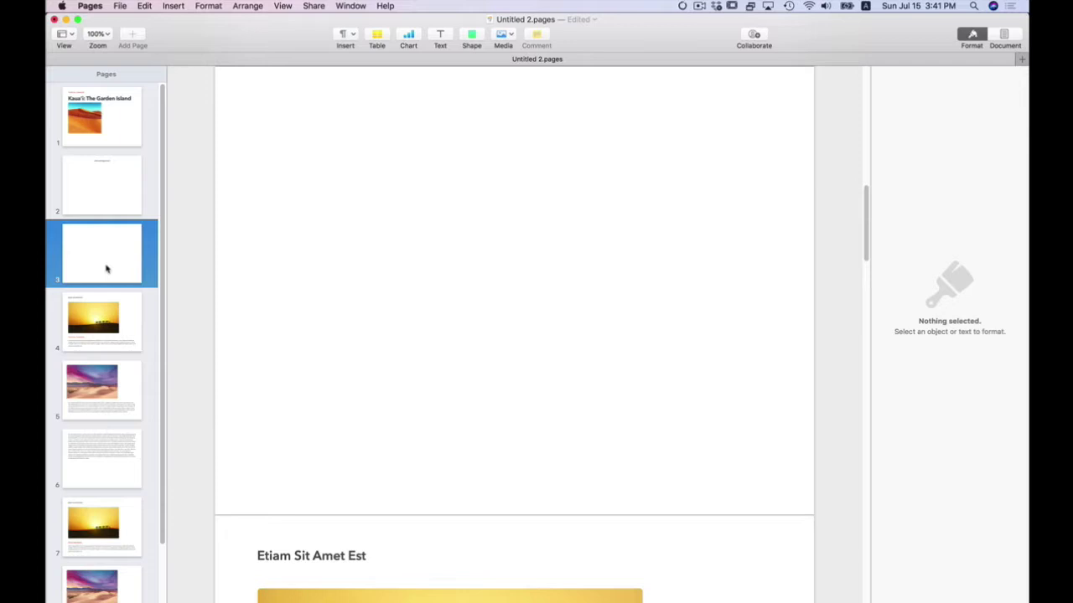
pyautogui.click(123, 332)
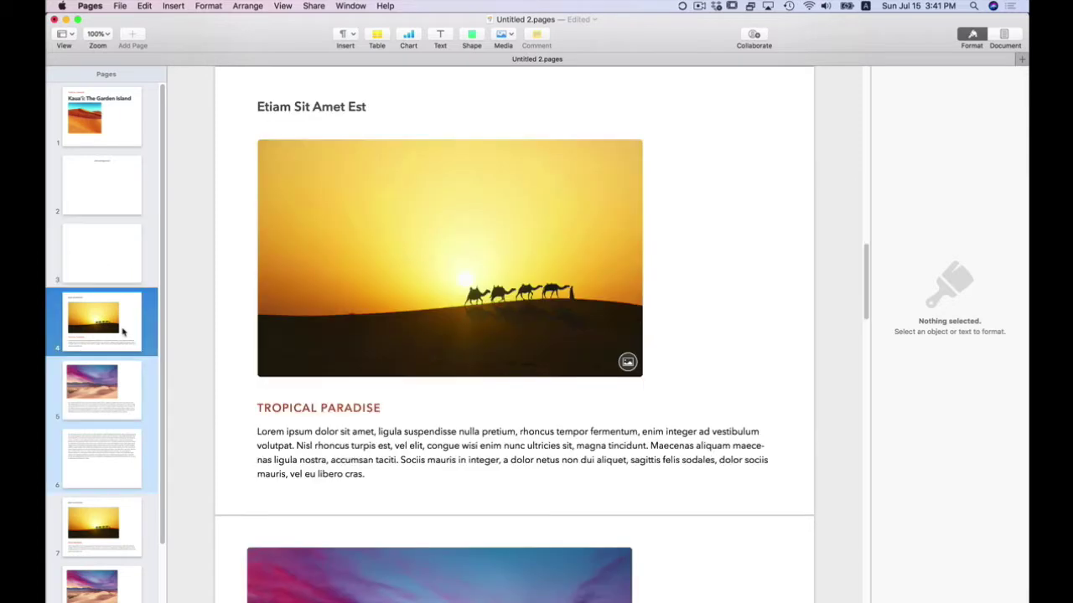
# - Replace page 4's 'Etiam Sit Amet Est' heading with 'Chapter 1: Industry of Kaua'i', fixing typing errors
pyautogui.click(341, 109)
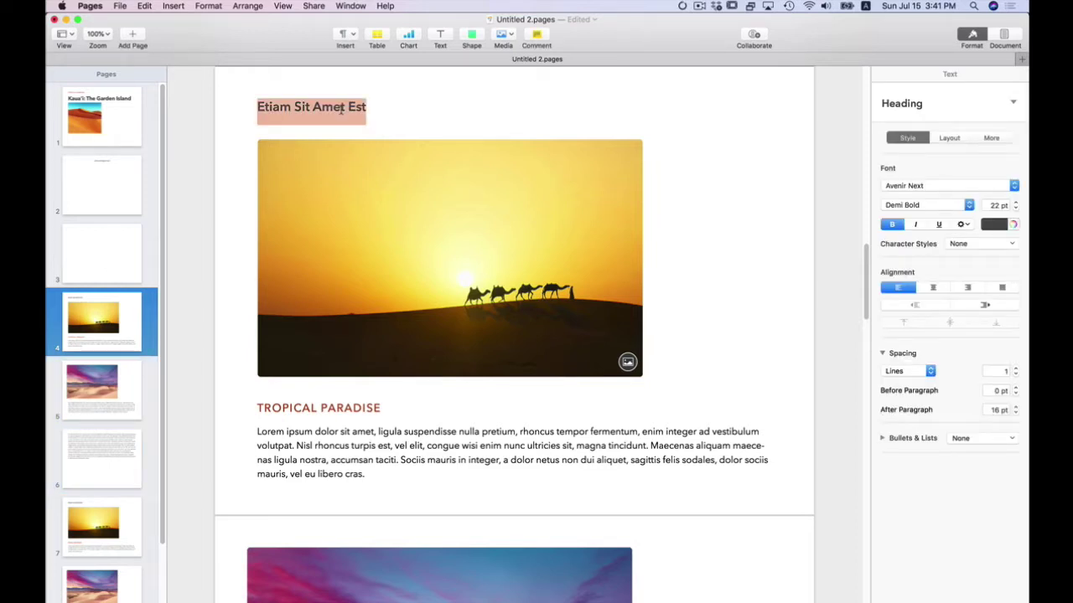
pyautogui.write('In')
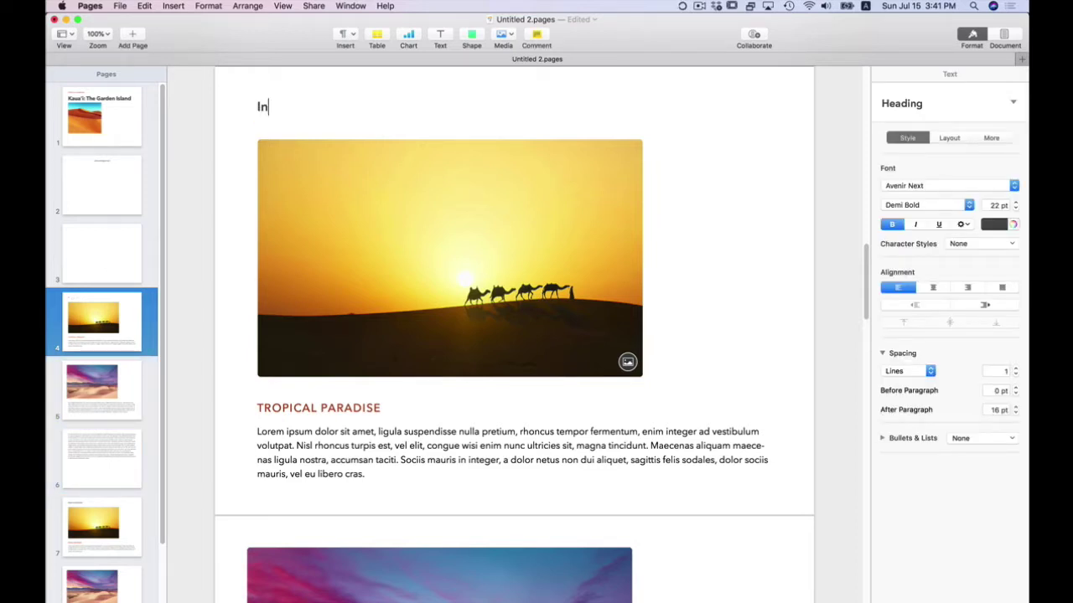
pyautogui.write('dusIndustr')
pyautogui.press('BackSpace')
pyautogui.press('BackSpace')
pyautogui.press('BackSpace')
pyautogui.press('BackSpace')
pyautogui.press('BackSpace')
pyautogui.press('BackSpace')
pyautogui.press('BackSpace')
pyautogui.write('Chapter')
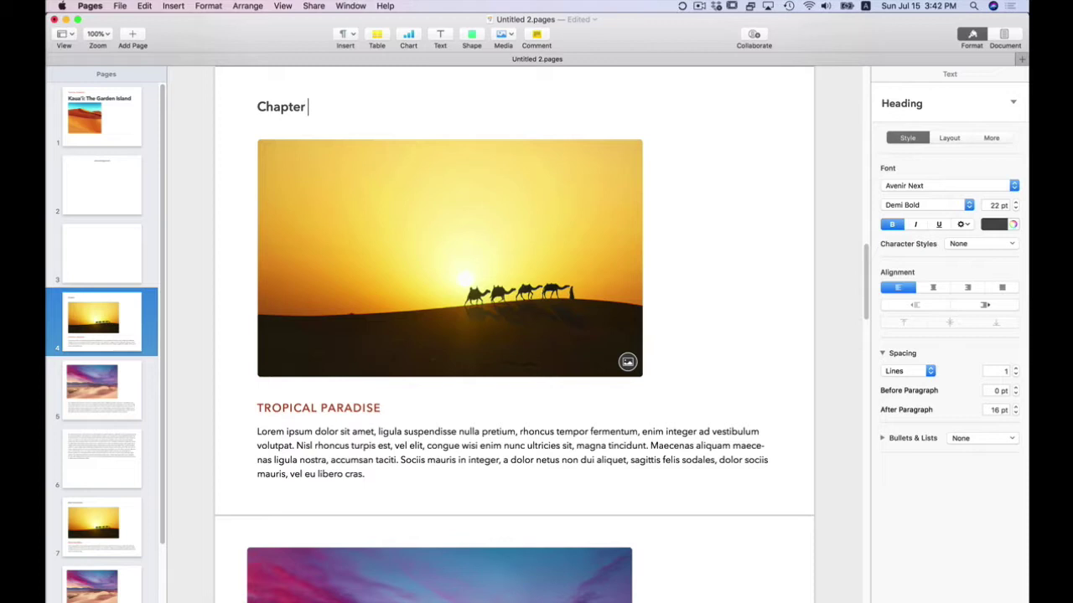
pyautogui.write('1: Industry of K')
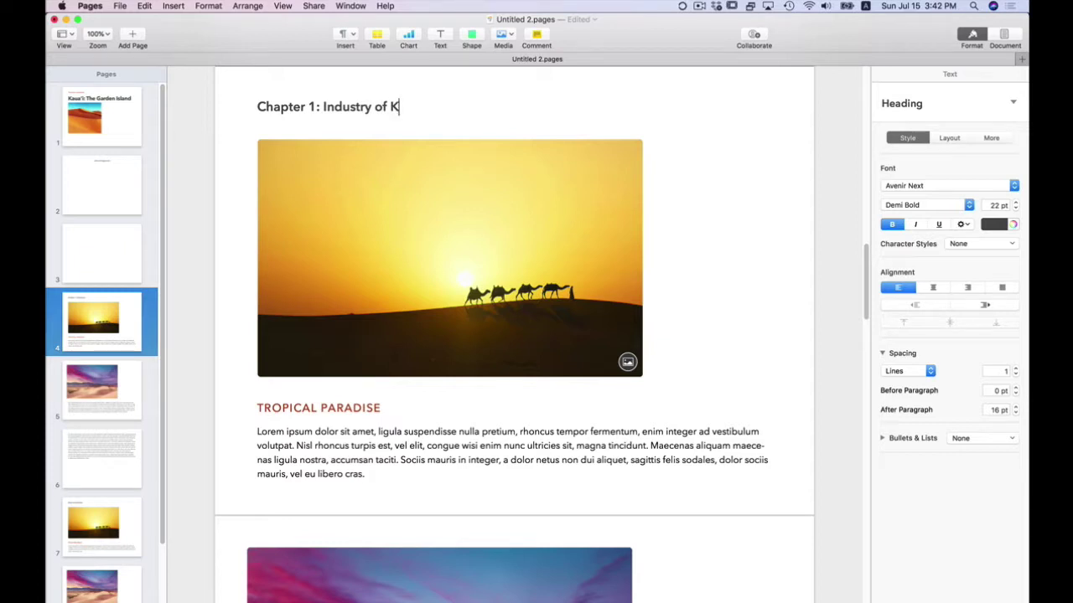
pyautogui.write('auaʻ')
pyautogui.press('BackSpace')
pyautogui.press('BackSpace')
pyautogui.press('BackSpace')
pyautogui.press('BackSpace')
pyautogui.press('BackSpace')
pyautogui.write('Kau')
pyautogui.write('a')
pyautogui.write("'")
pyautogui.write('i')
# - Overwrite the red 'TROPICAL PARADISE' subheading under the camel photo with 'BEAUTIFUL COUNTRYSIDE'
pyautogui.click(342, 408)
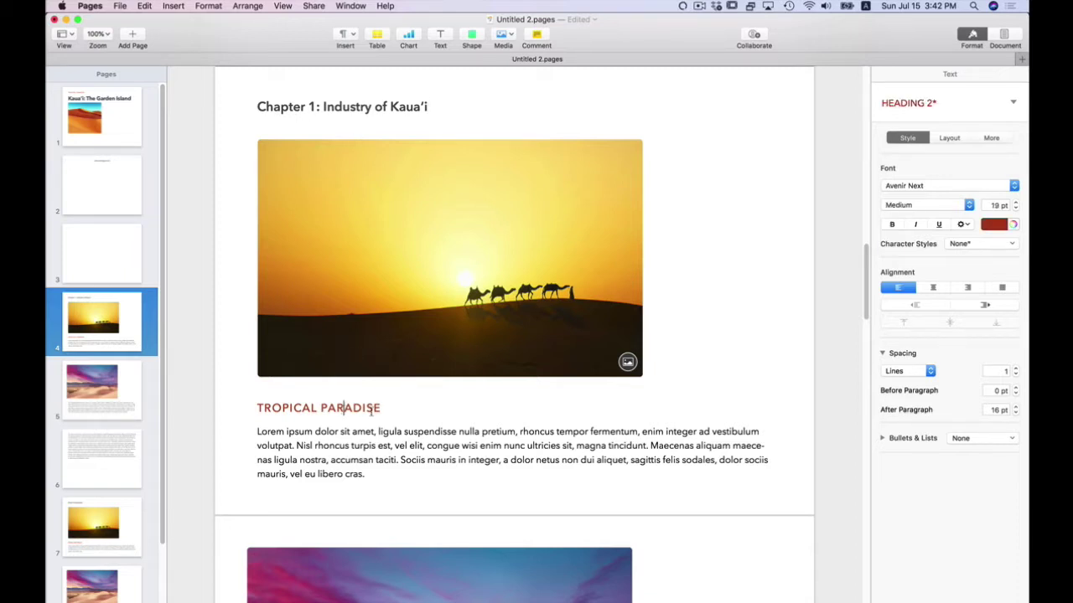
pyautogui.moveTo(382, 408); pyautogui.dragTo(256, 405)
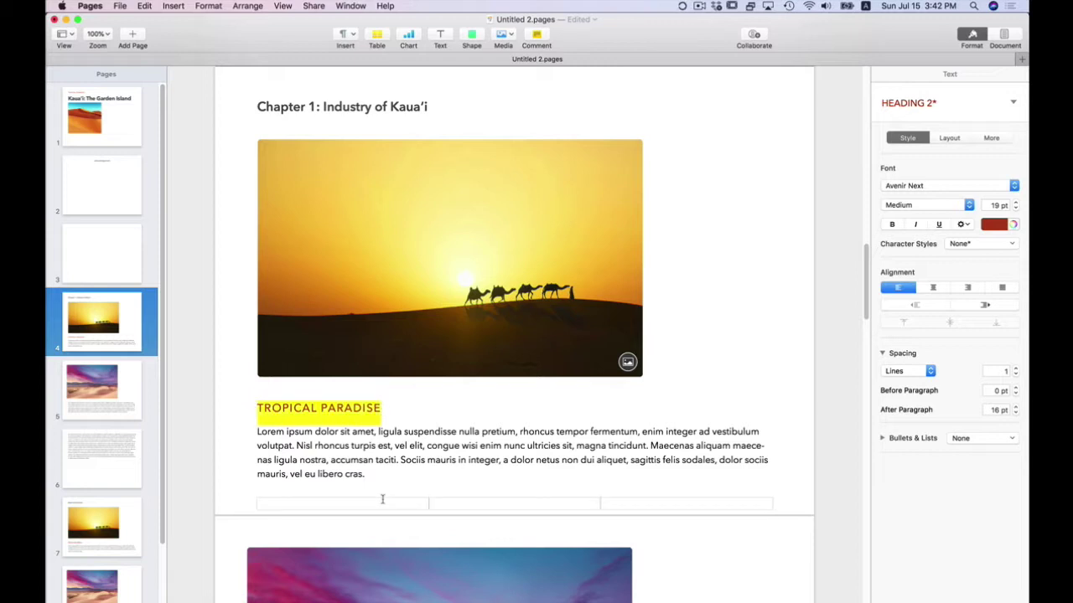
pyautogui.write('BEAUTIFU')
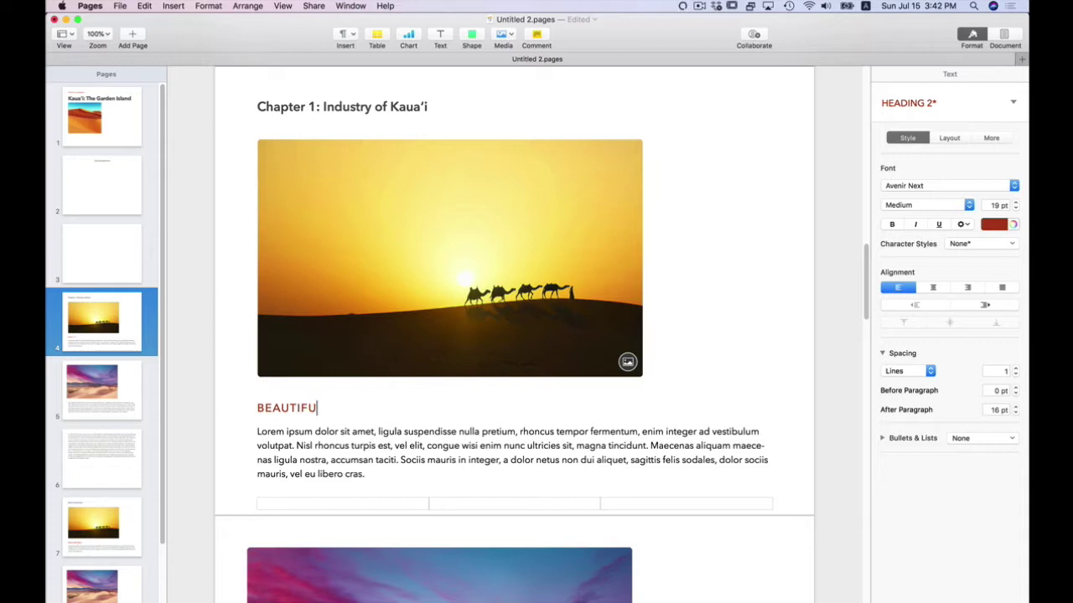
pyautogui.write('L ')
pyautogui.write('CONU')
pyautogui.press('BackSpace')
pyautogui.press('BackSpace')
pyautogui.write('UNTRYSIDE')
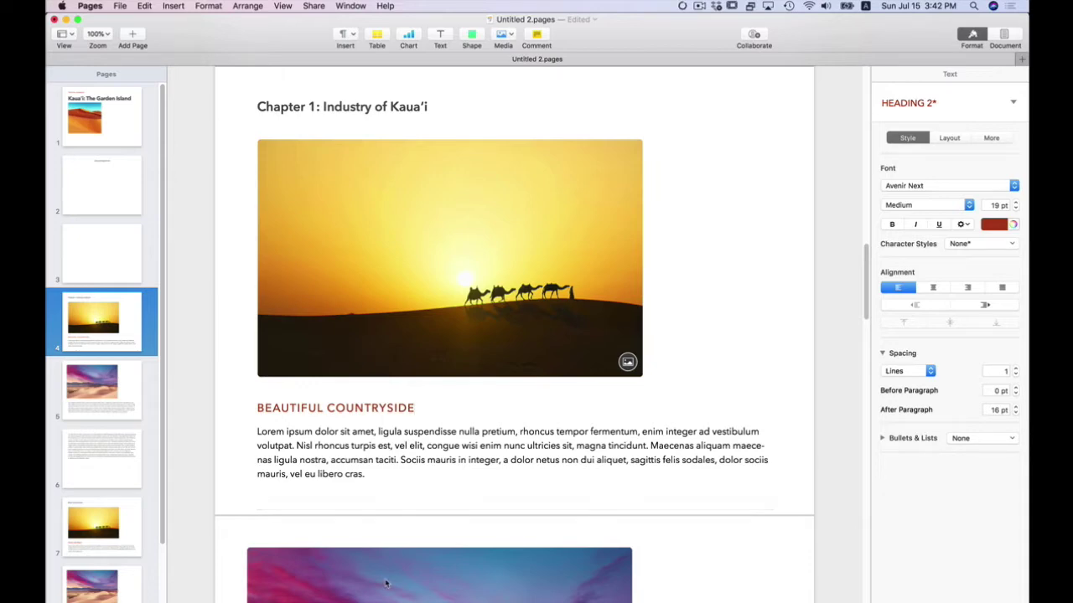
# - On page 7, replace the 'Etiam Sit Amet Est' heading above the camel photo with 'Chapter 2: Mountainscapes'
pyautogui.scroll(-15, 386, 578)
pyautogui.scroll(-3, 413, 566)
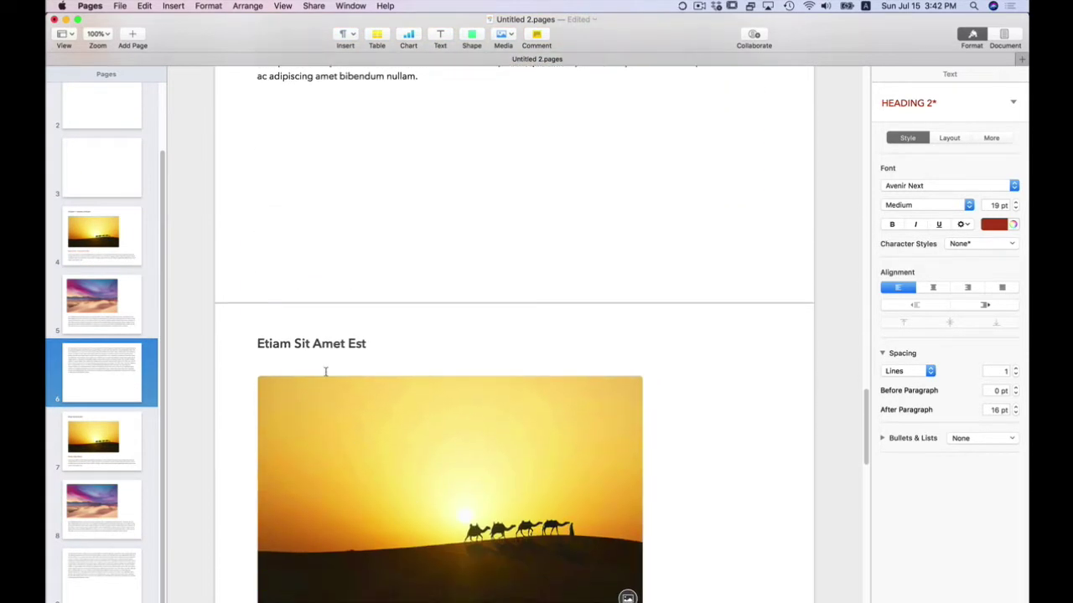
pyautogui.tripleClick(352, 345)
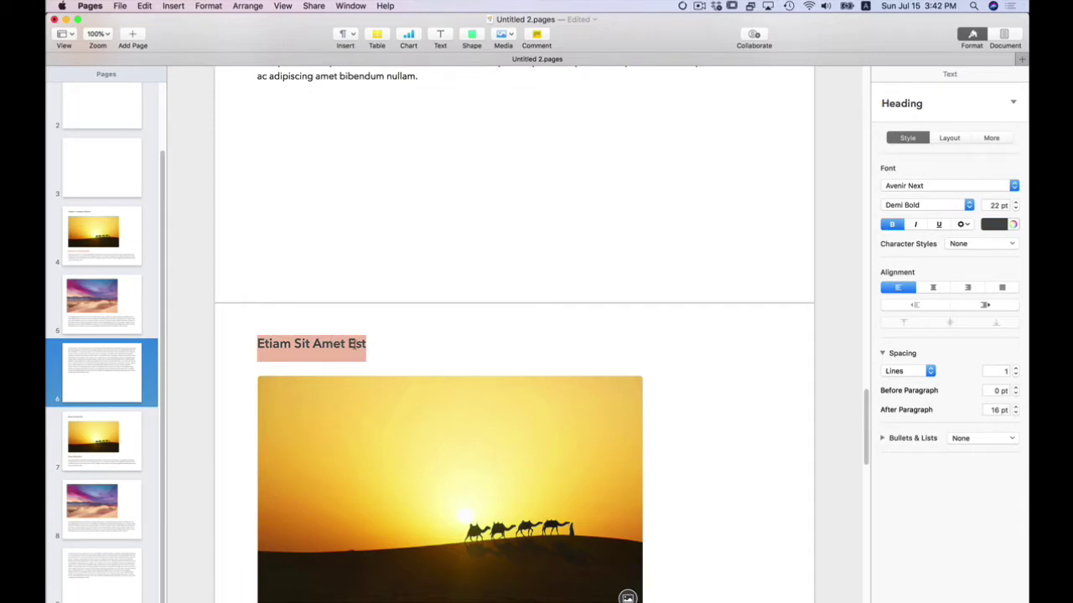
pyautogui.write('C')
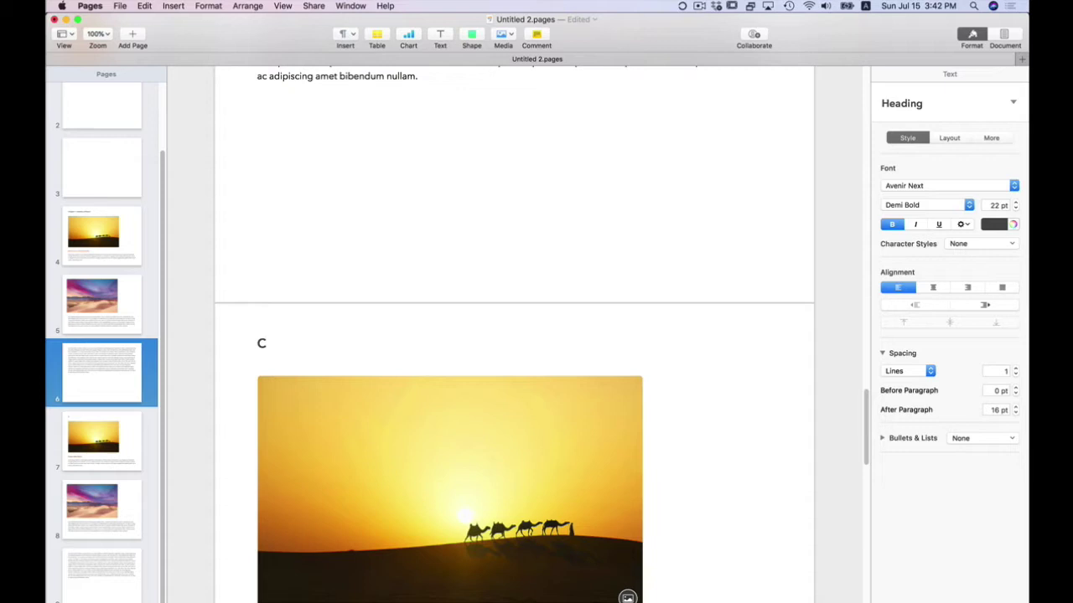
pyautogui.write('hapter 2: Mountainscapes')
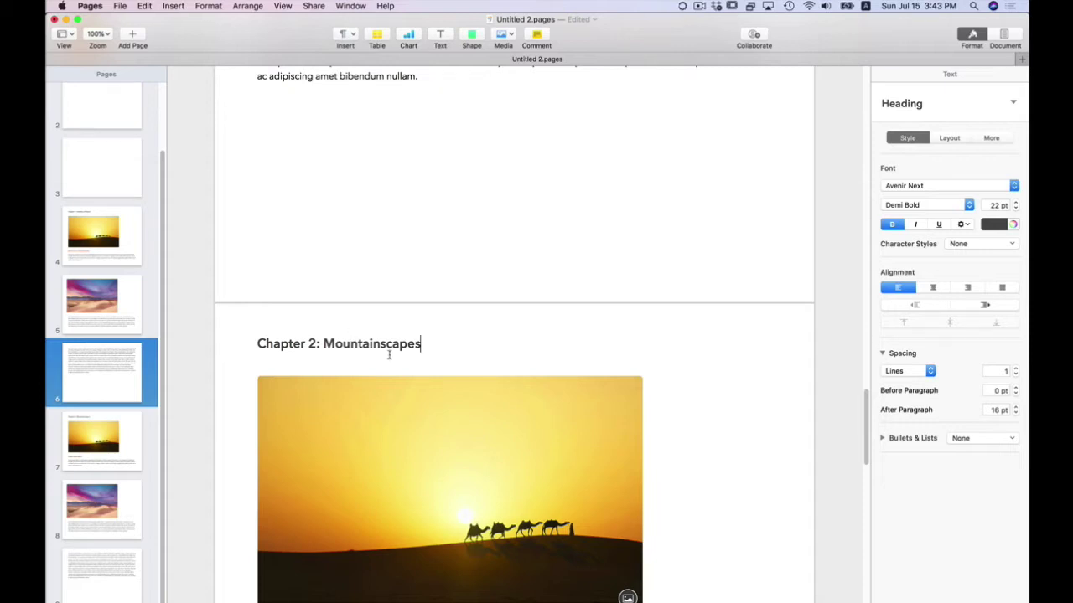
pyautogui.scroll(-5, 390, 354)
# - Replace the 'Donec Quis Nunc' subheading below the Chapter 2 photo with 'Breathtaking Scenic Views'
pyautogui.tripleClick(343, 471)
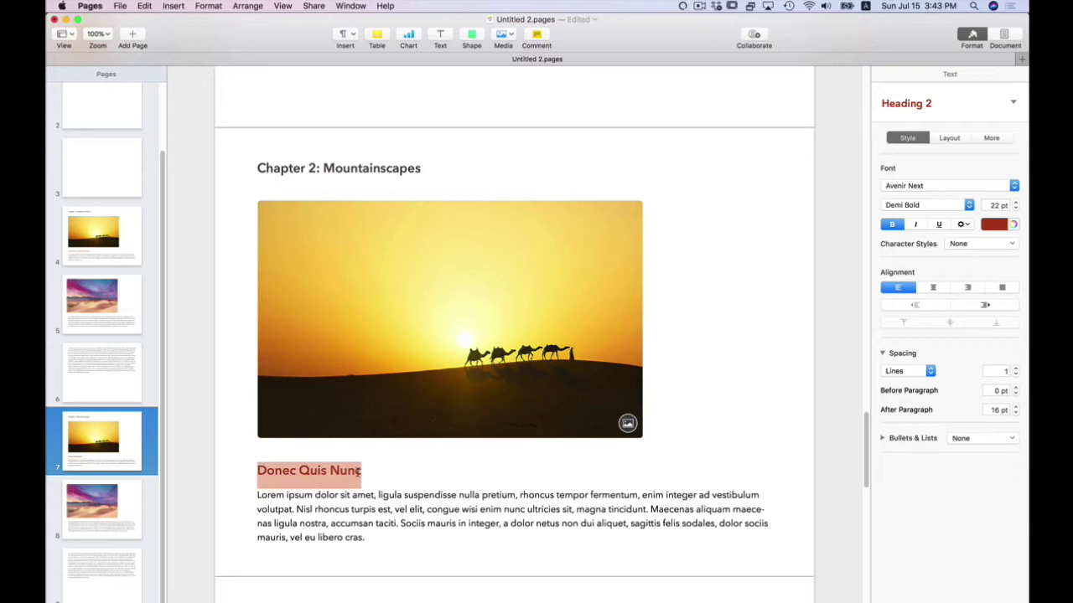
pyautogui.write('S')
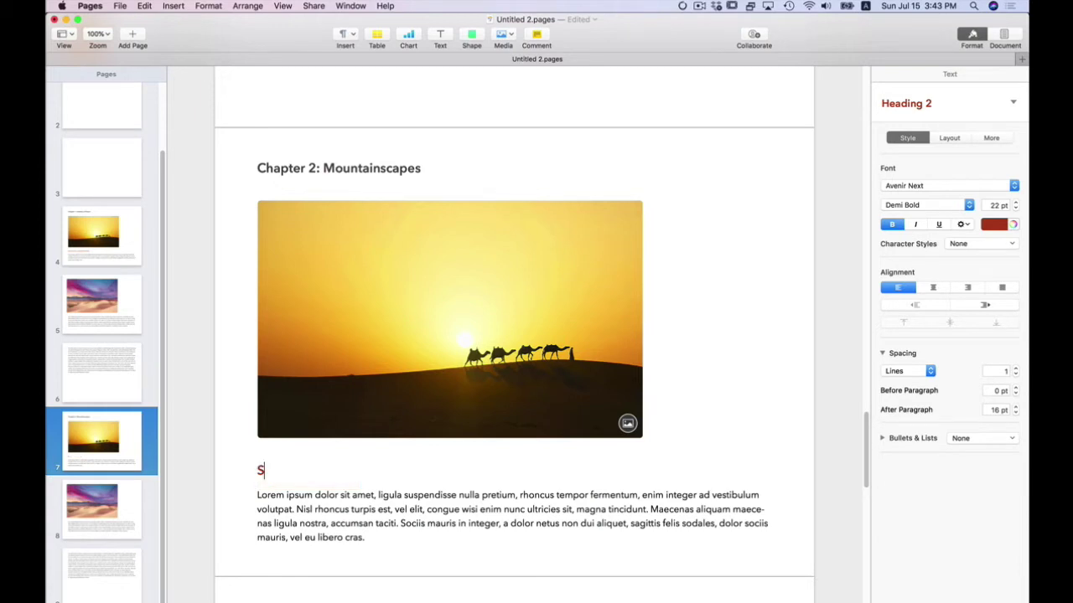
pyautogui.press('BackSpace')
pyautogui.write('Brea')
pyautogui.press('BackSpace')
pyautogui.write('athtaking Sc')
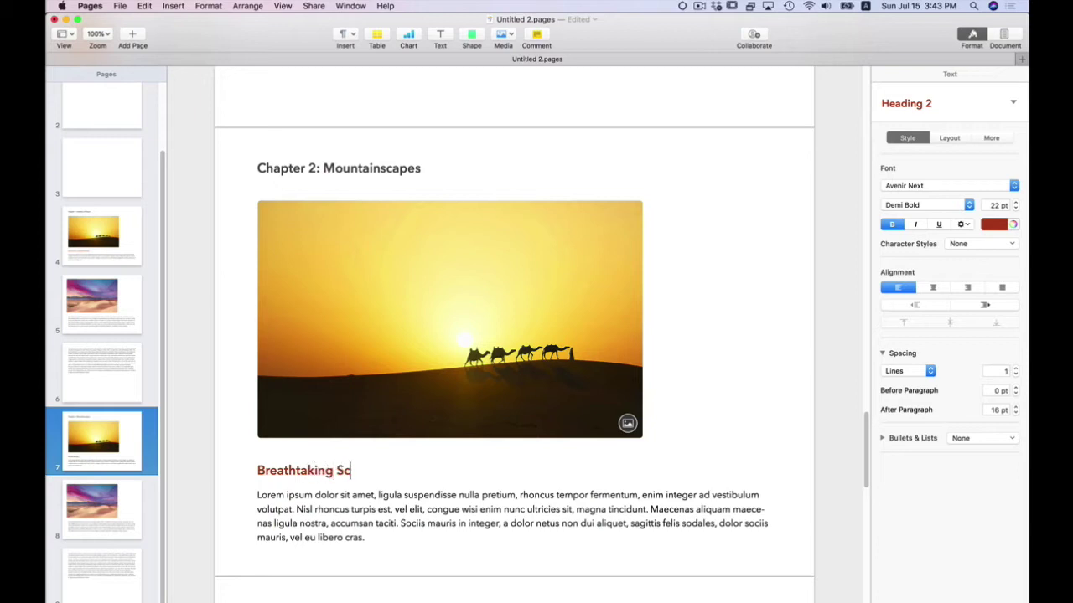
pyautogui.write('enic Views')
# - Select the red uppercase 'TROPICAL PARADISE' line and add a new paragraph style, HEADING 3, from it
pyautogui.scroll(20, 514, 430)
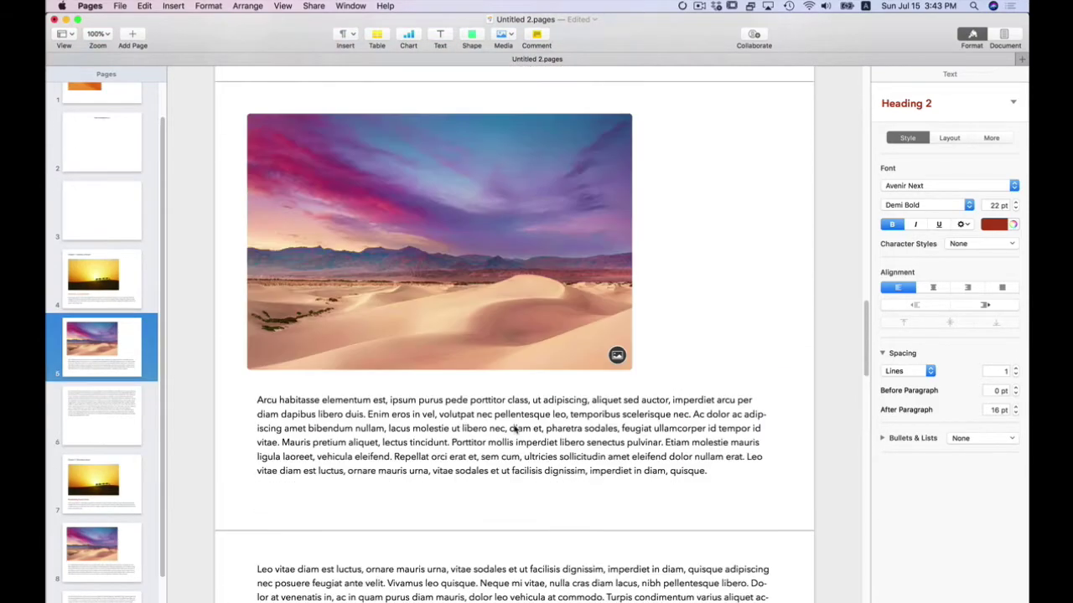
pyautogui.scroll(5, 514, 430)
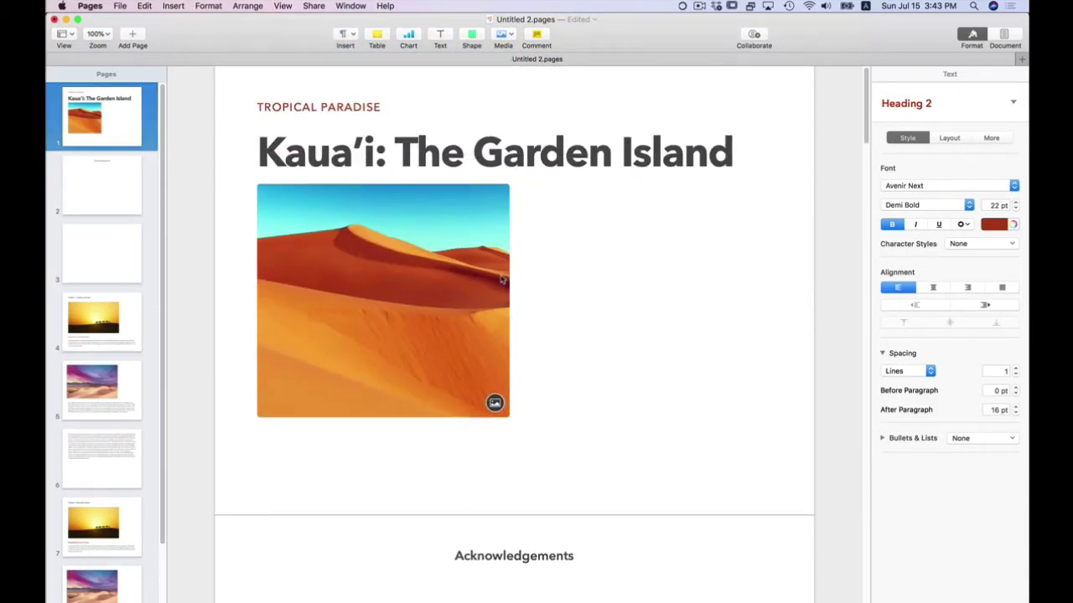
pyautogui.click(360, 107)
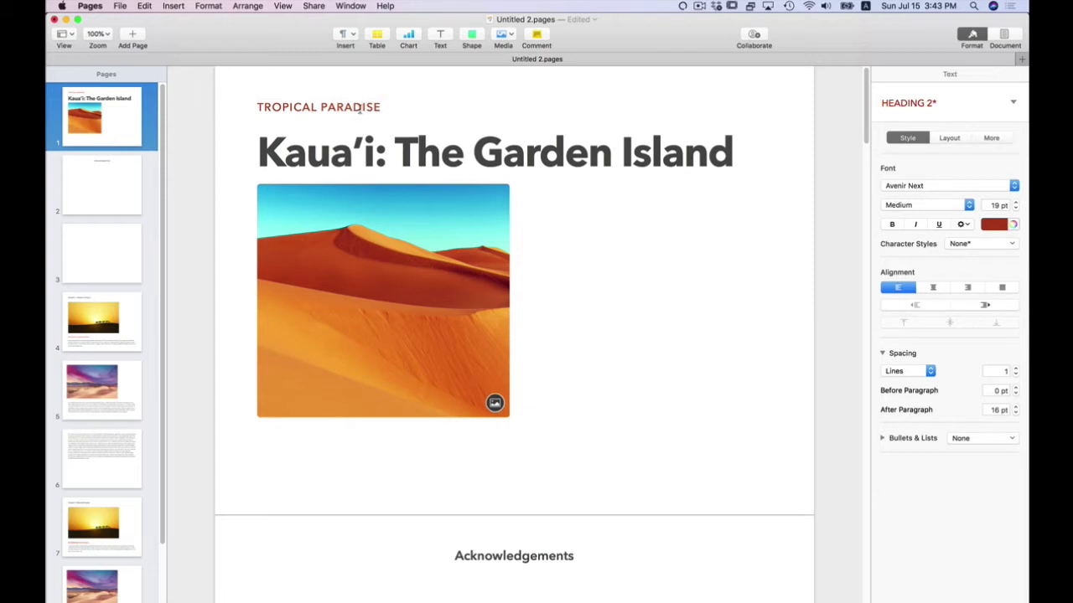
pyautogui.moveTo(391, 107); pyautogui.dragTo(242, 109)
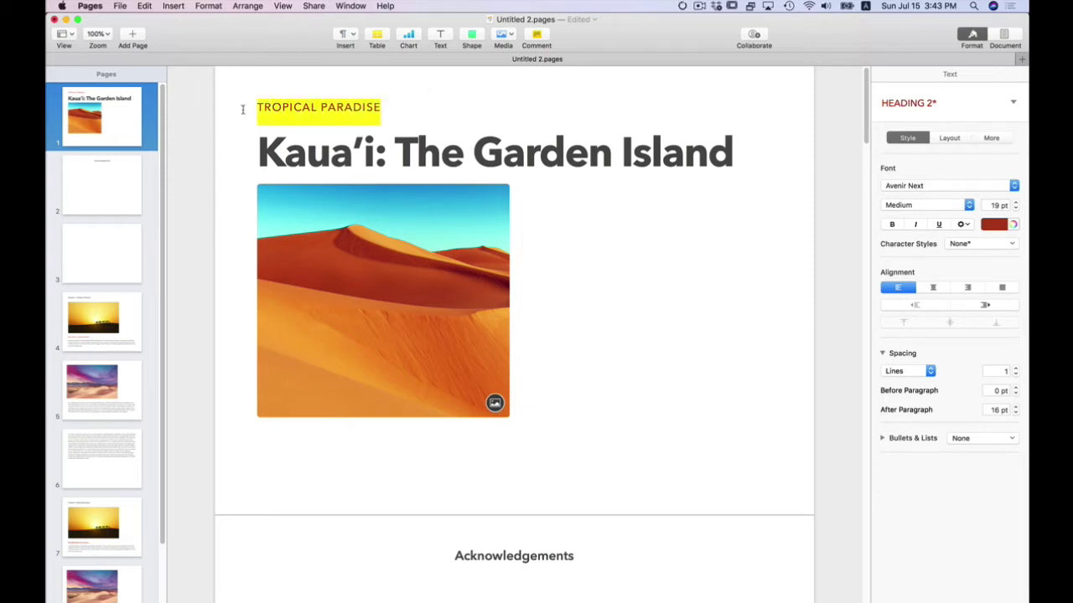
pyautogui.click(1014, 102)
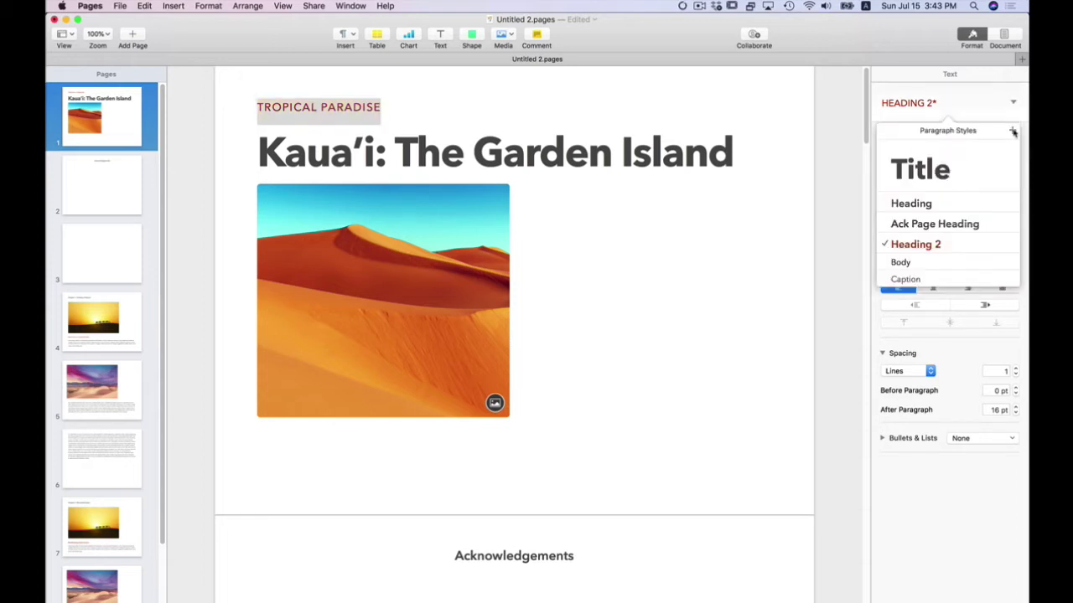
pyautogui.click(1013, 131)
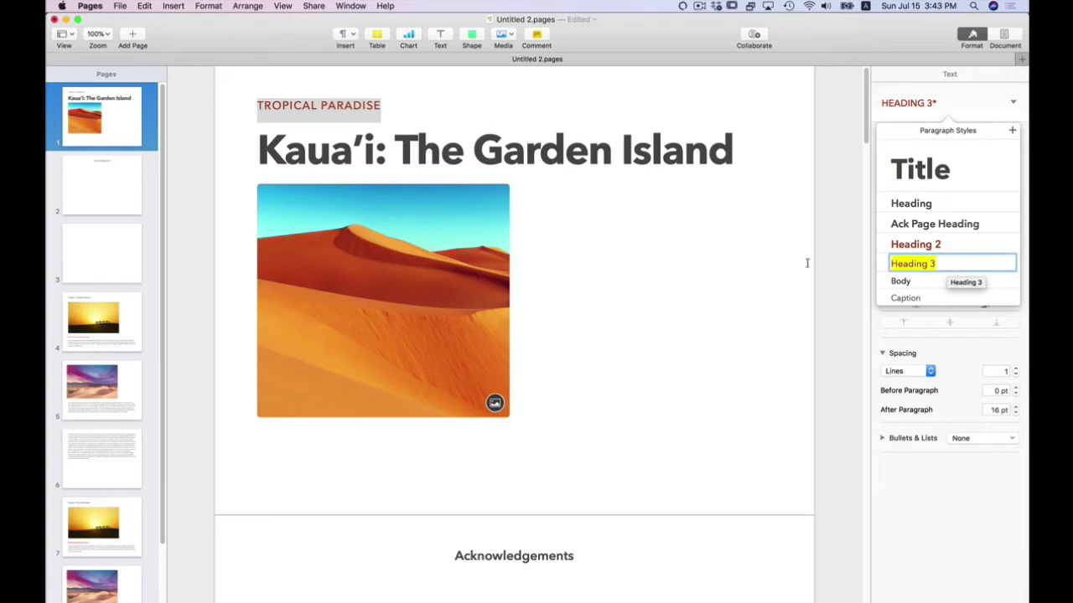
pyautogui.press('BackSpace')
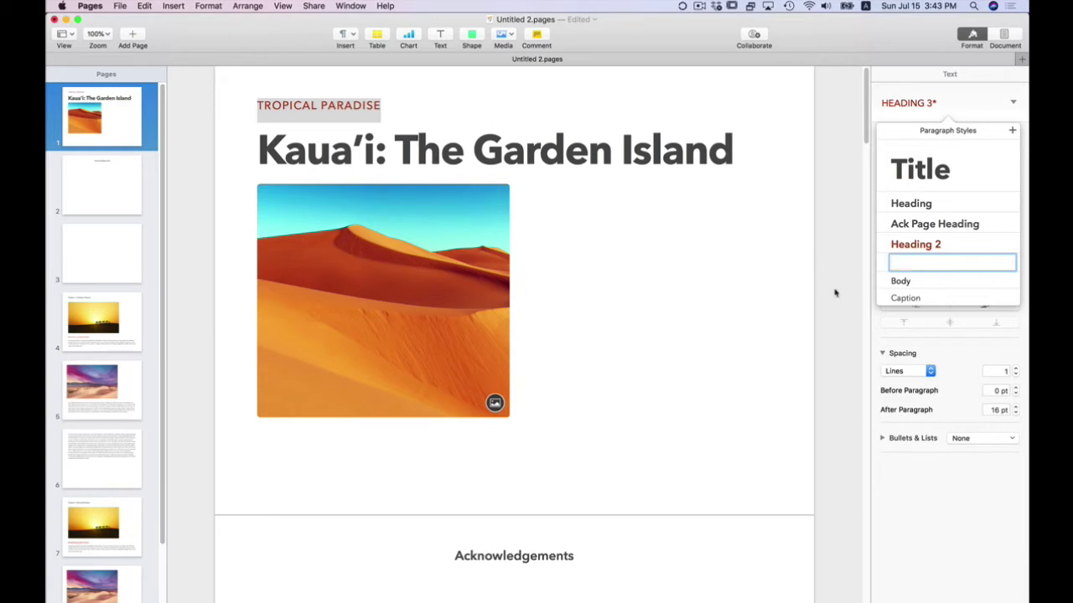
pyautogui.click(947, 244)
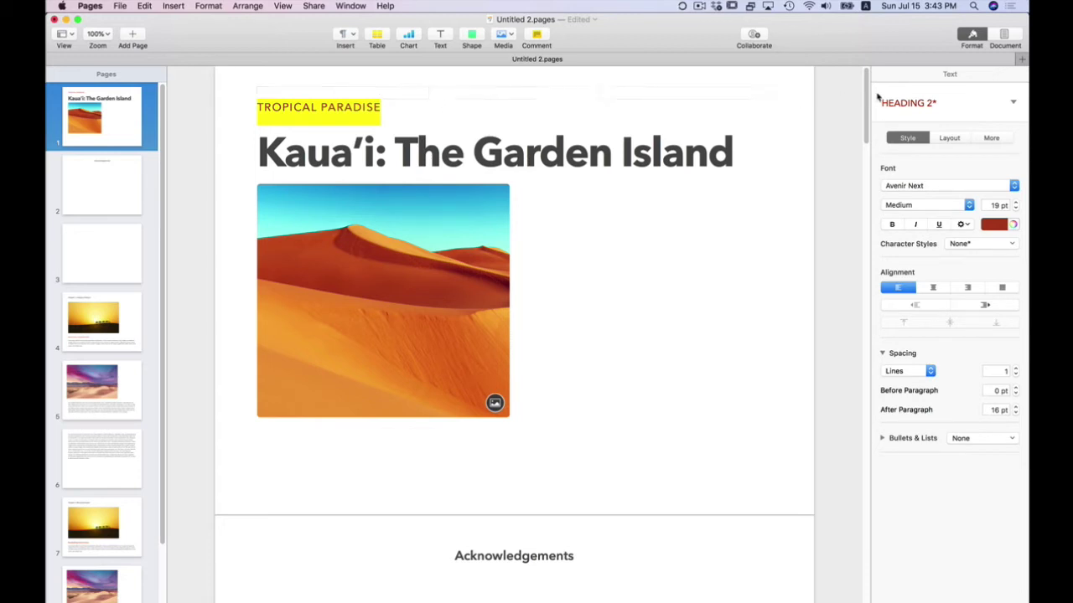
# - Reselect 'TROPICAL PARADISE' and apply the new HEADING 3 paragraph style to it
pyautogui.click(928, 102)
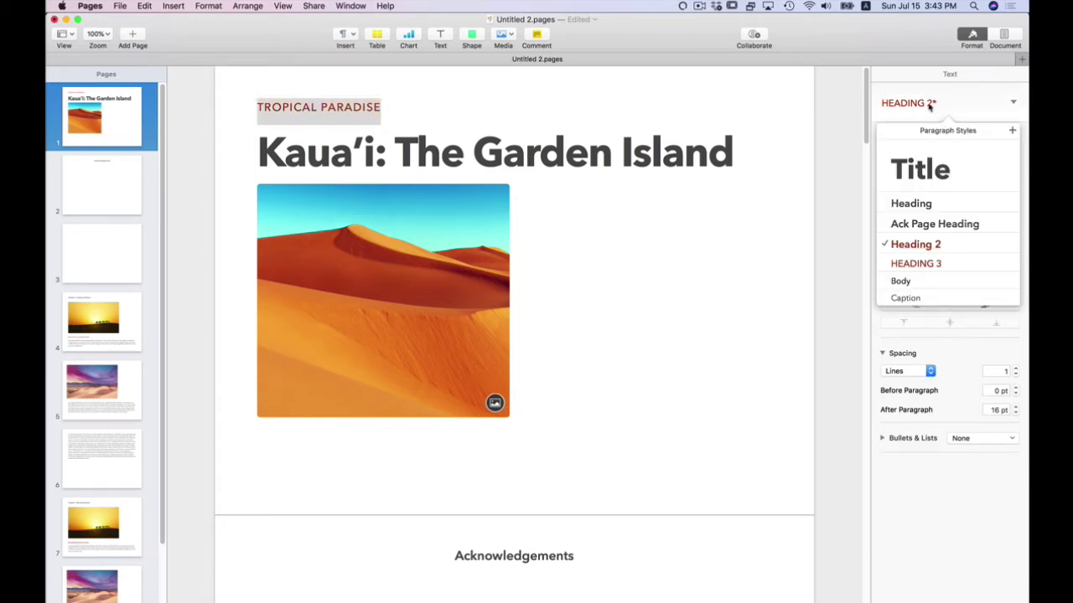
pyautogui.click(930, 105)
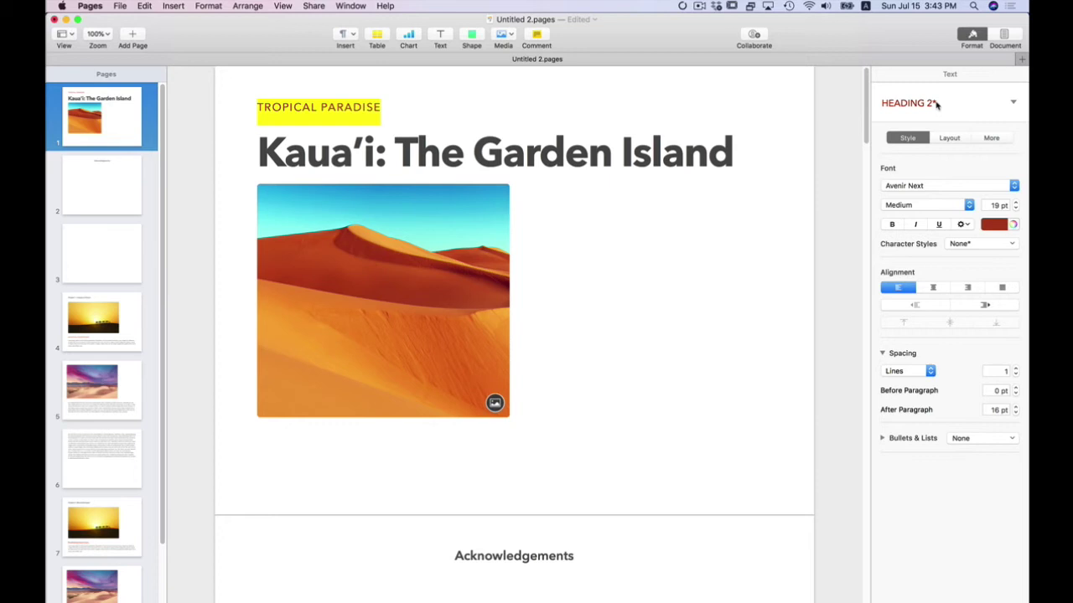
pyautogui.click(932, 103)
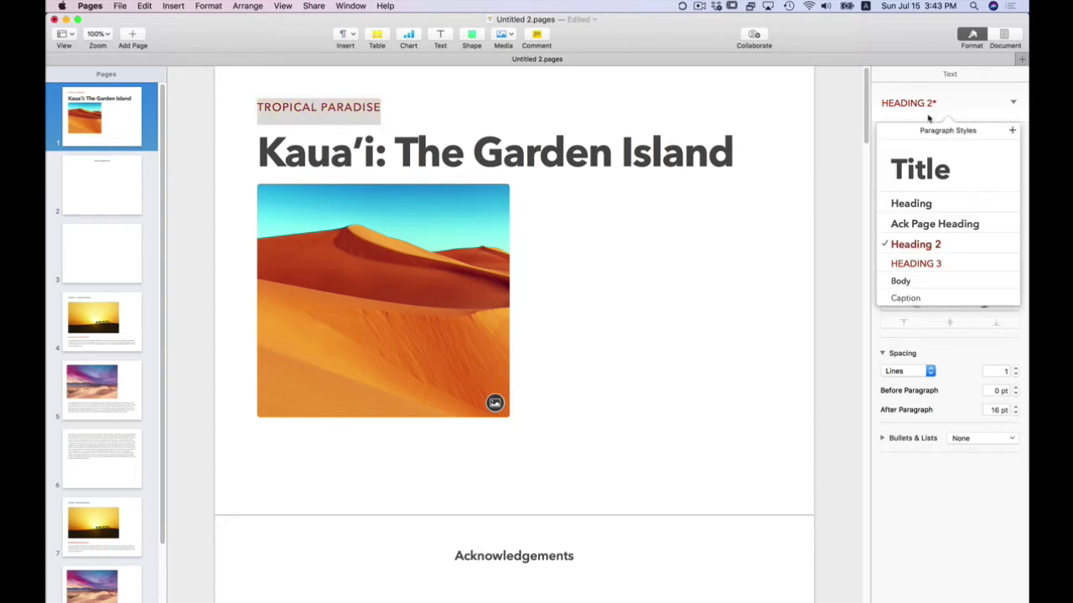
pyautogui.click(928, 103)
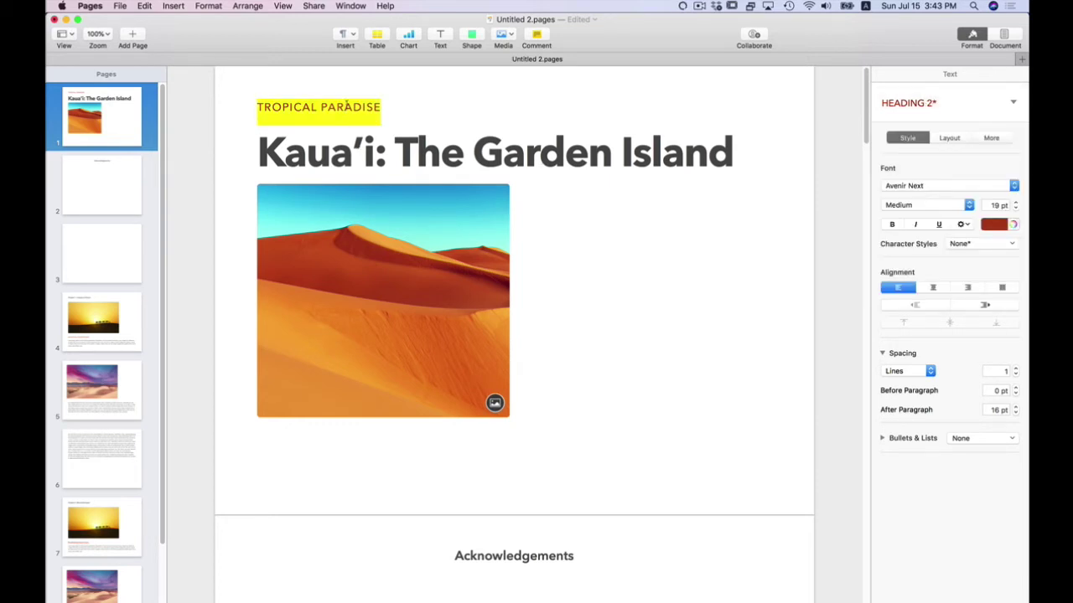
pyautogui.click(347, 105)
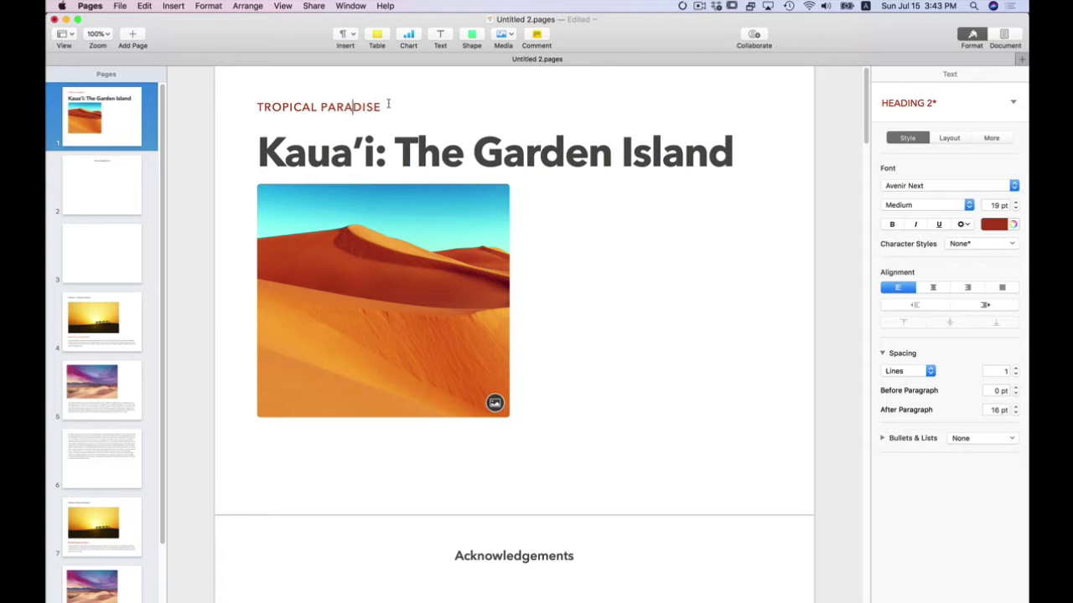
pyautogui.moveTo(388, 104); pyautogui.dragTo(231, 103)
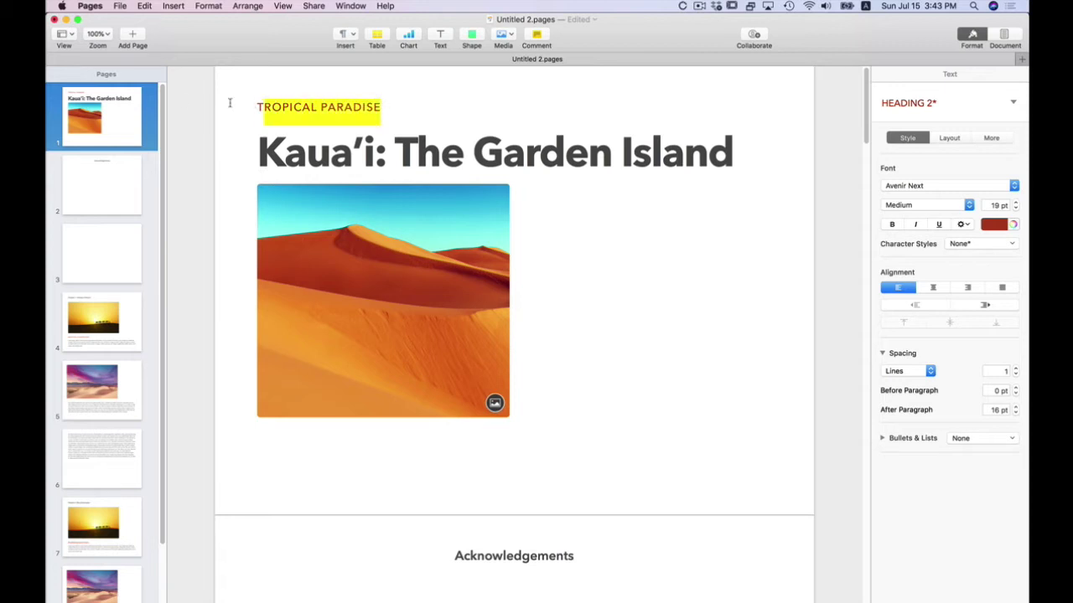
pyautogui.click(1013, 103)
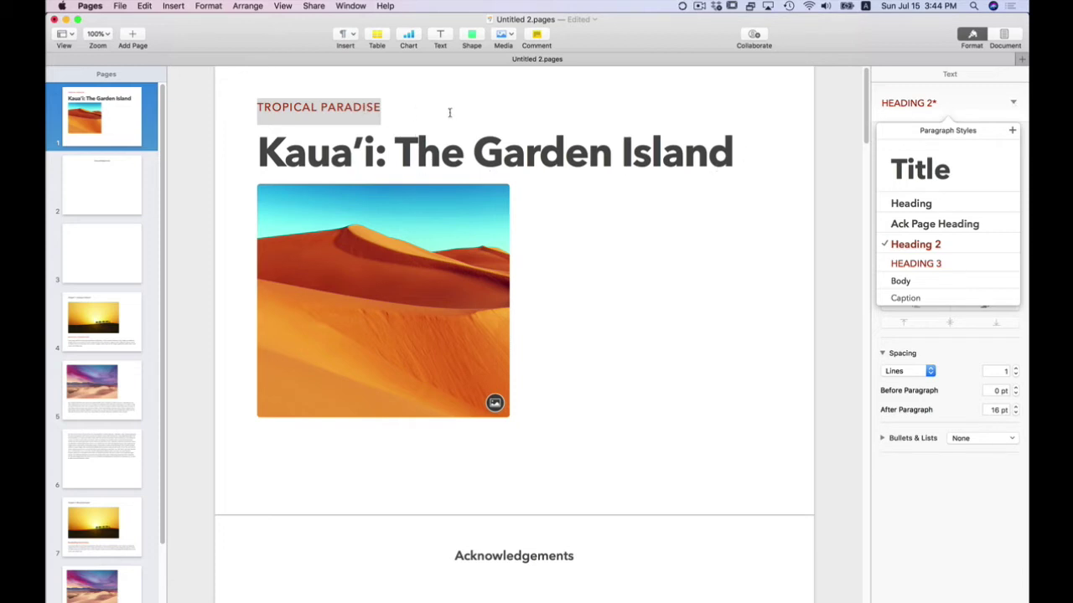
pyautogui.click(940, 264)
# - Apply the HEADING 3 style to page 7's 'Breathtaking Scenic Views' subheading, making it red letter-spaced capitals
pyautogui.scroll(-15, 702, 201)
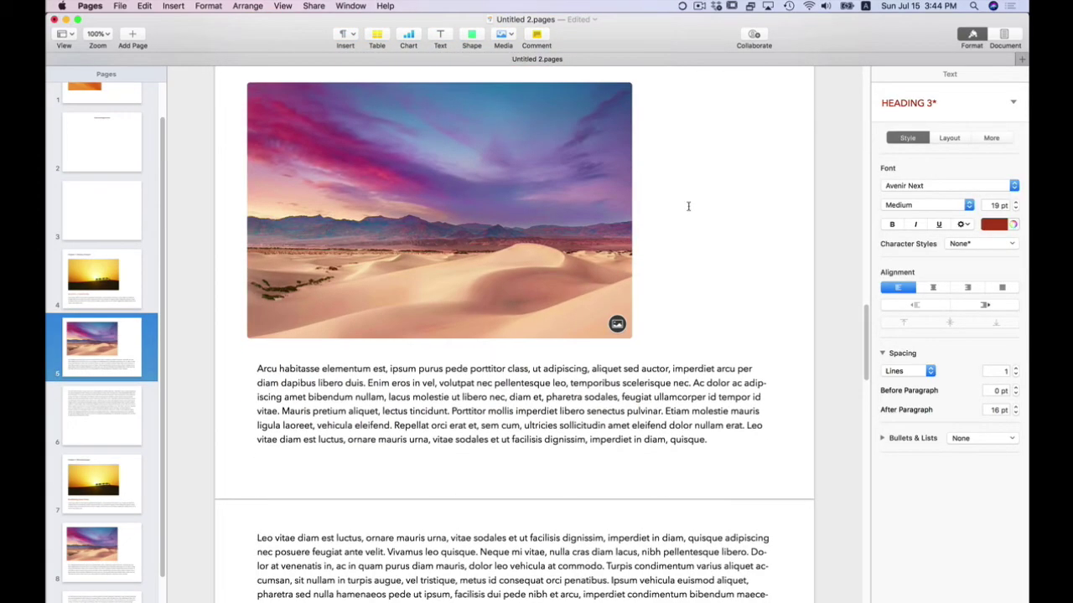
pyautogui.scroll(8, 689, 205)
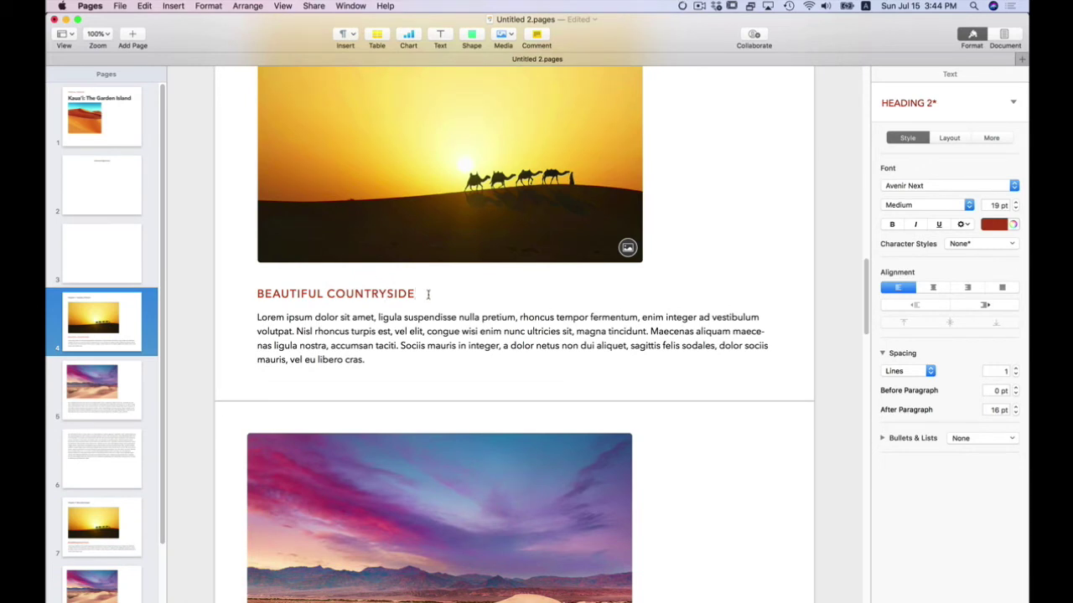
pyautogui.moveTo(419, 294); pyautogui.dragTo(248, 291)
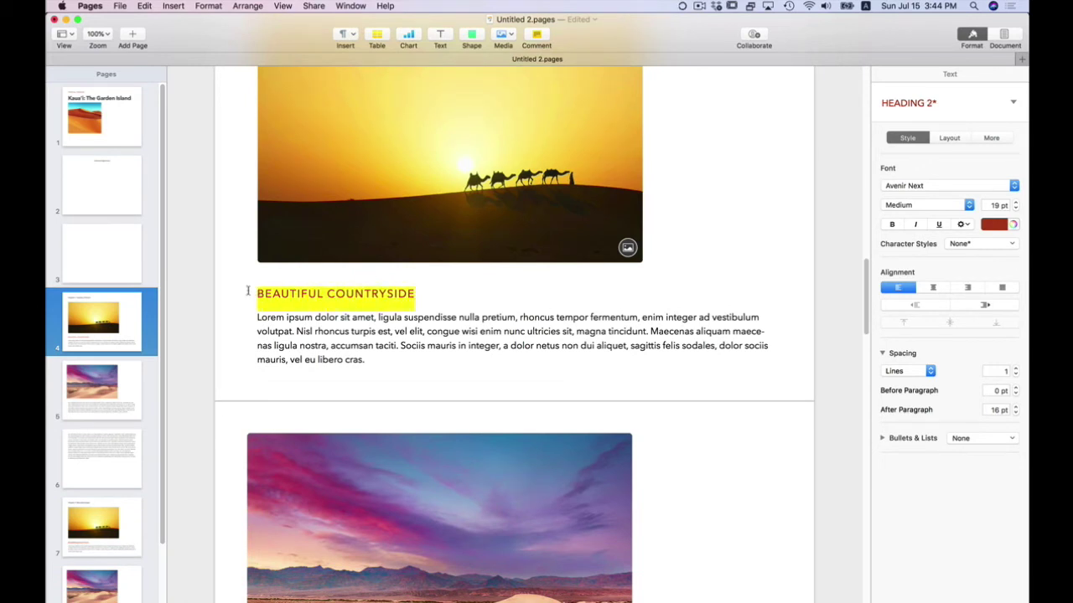
pyautogui.scroll(-15, 694, 277)
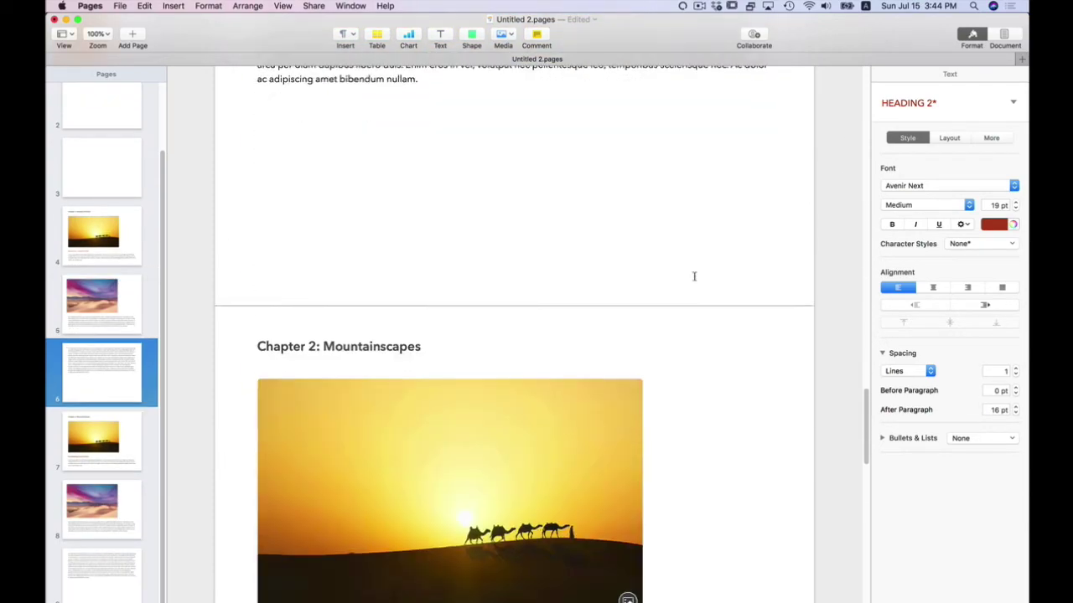
pyautogui.scroll(3, 694, 276)
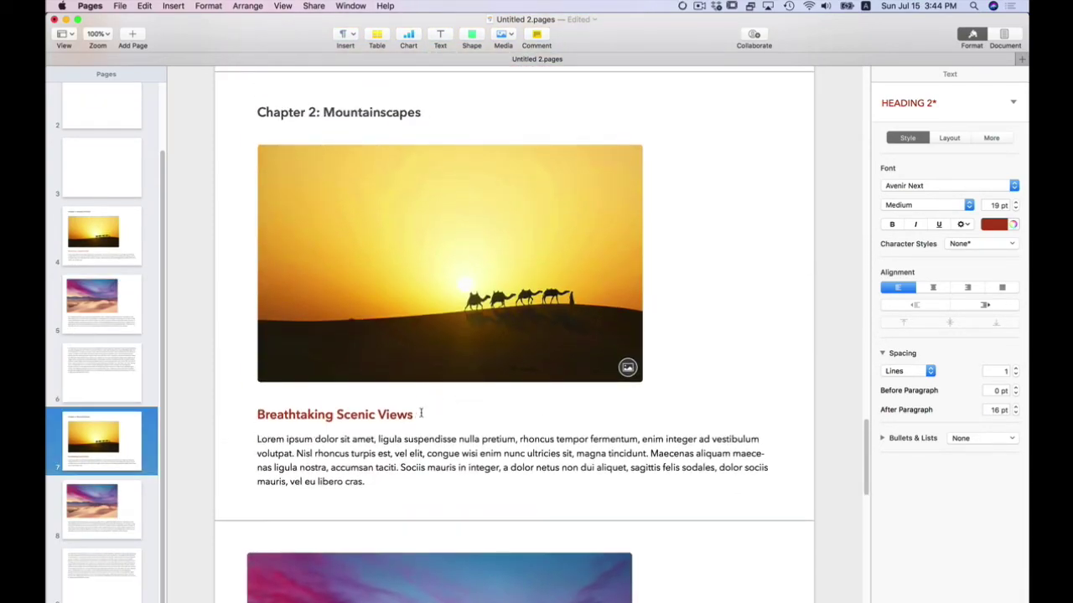
pyautogui.moveTo(424, 413); pyautogui.dragTo(243, 412)
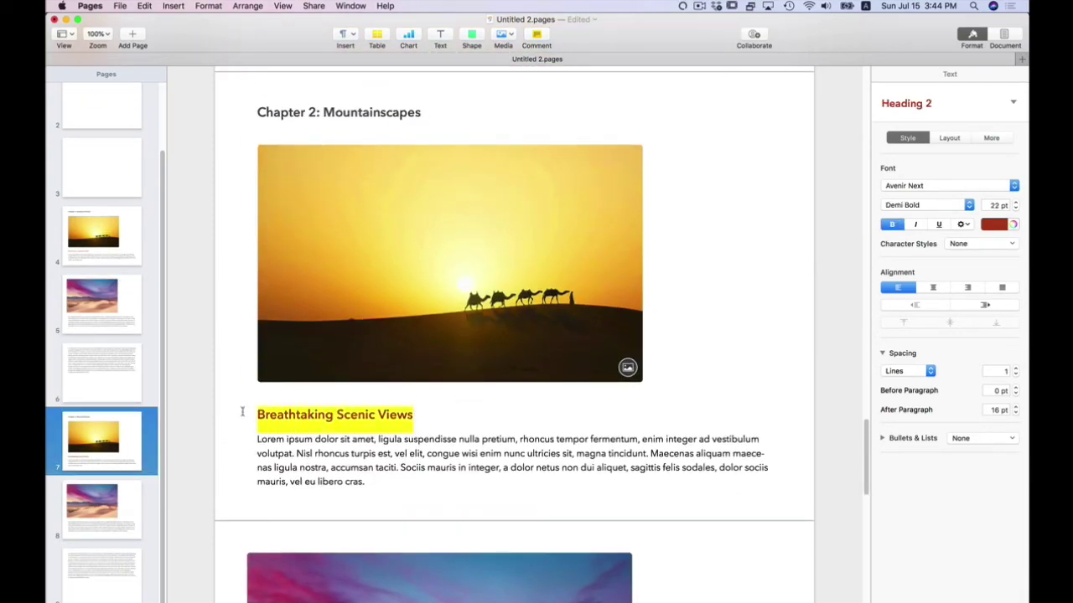
pyautogui.click(1013, 104)
pyautogui.click(955, 262)
pyautogui.scroll(-10, 415, 394)
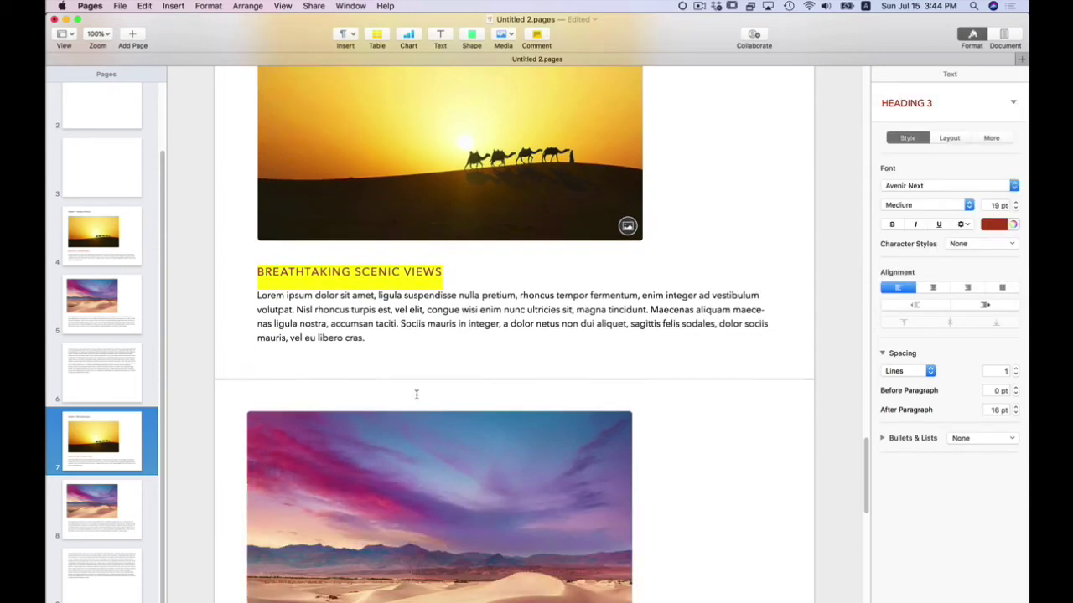
pyautogui.scroll(15, 415, 394)
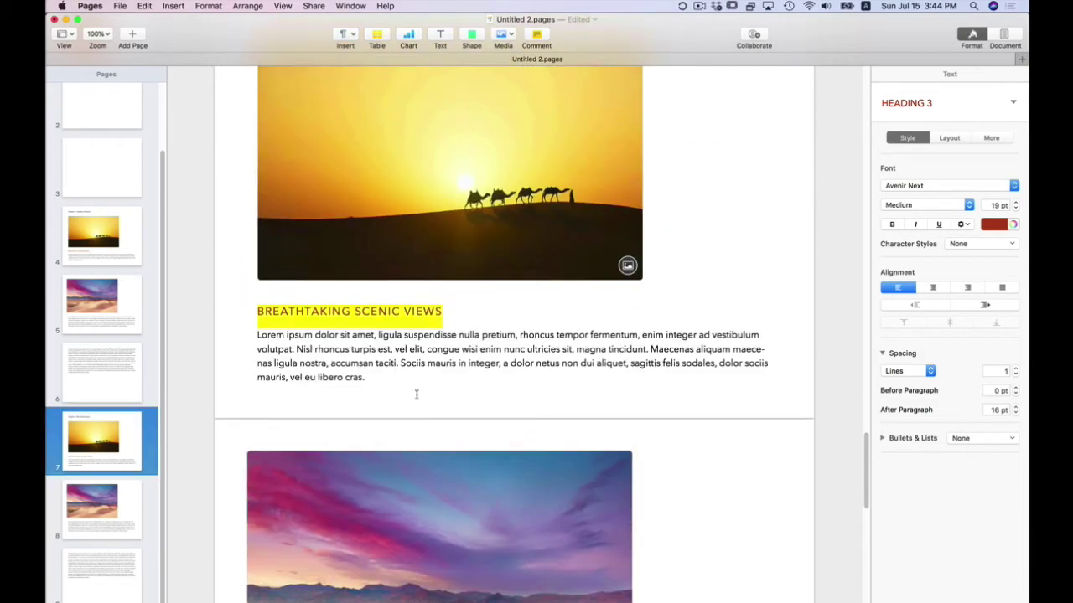
pyautogui.scroll(20, 415, 394)
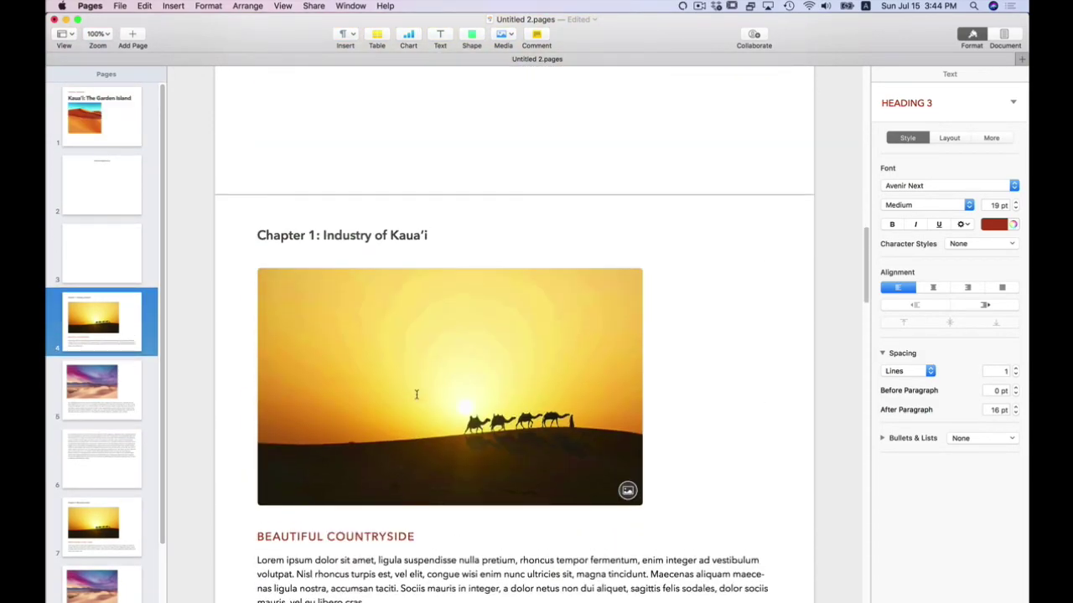
pyautogui.scroll(12, 416, 394)
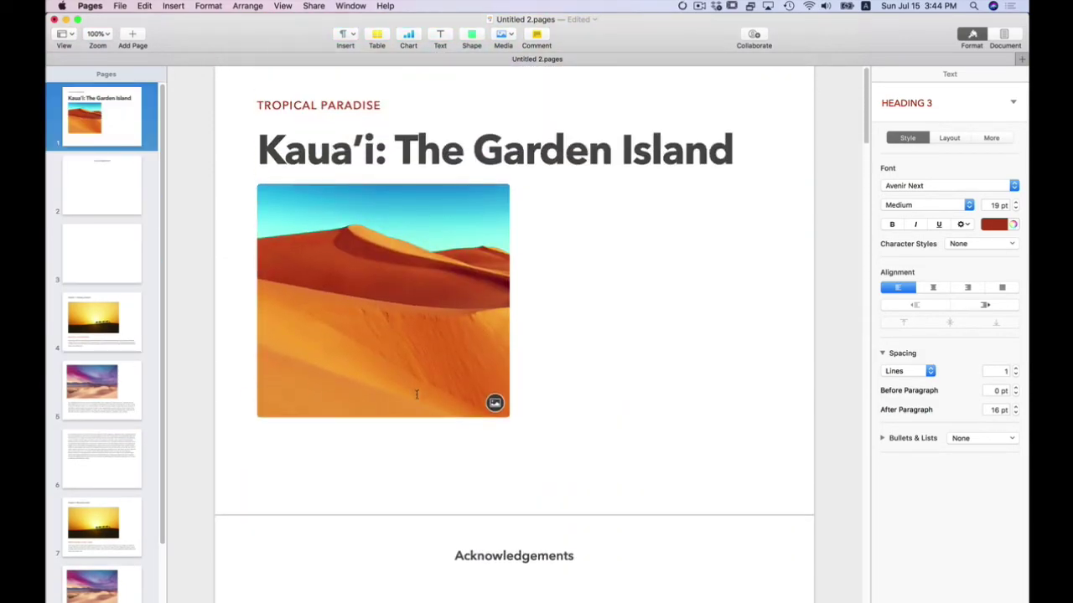
# - Save the untitled document as 'MGD Kau File' in the Test Files folder
pyautogui.press('super+s')
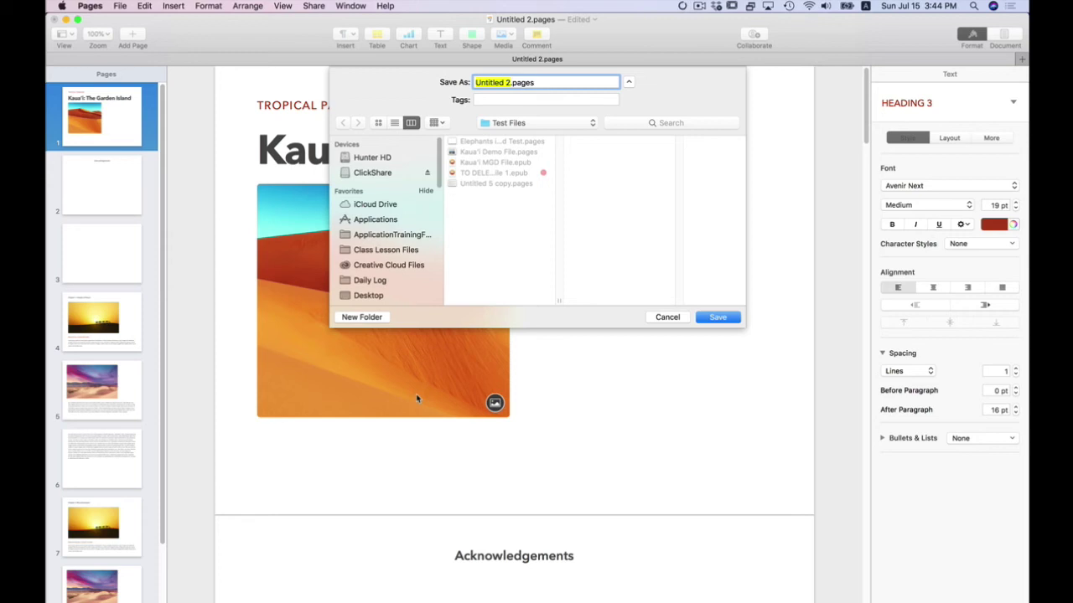
pyautogui.write('MGD Kau File')
pyautogui.click(708, 319)
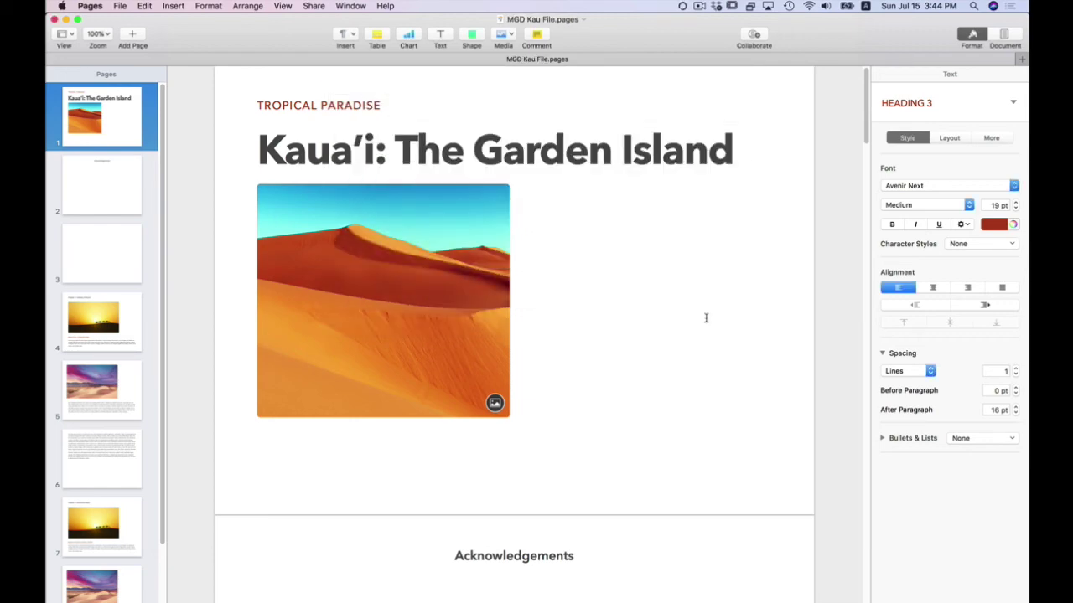